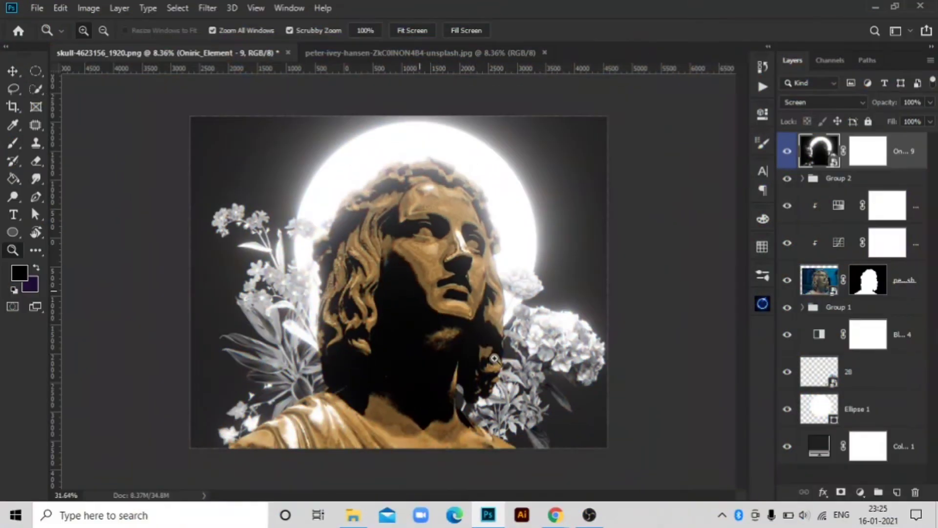
Zoom slightly into the finished gold-bust composite to preview it
left_click_drag(495, 358, 496, 358)
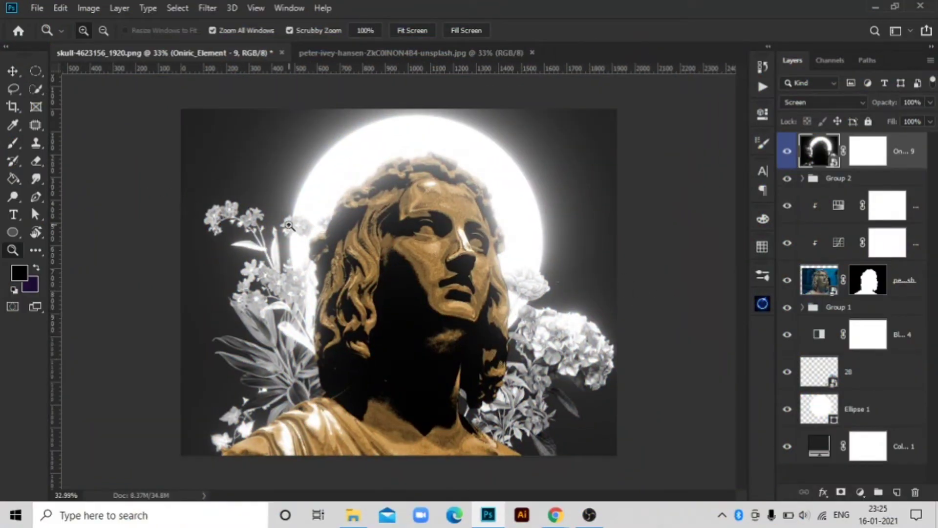
Switch to the original marble statue photo and zoom out to see it whole
left_click(8, 72)
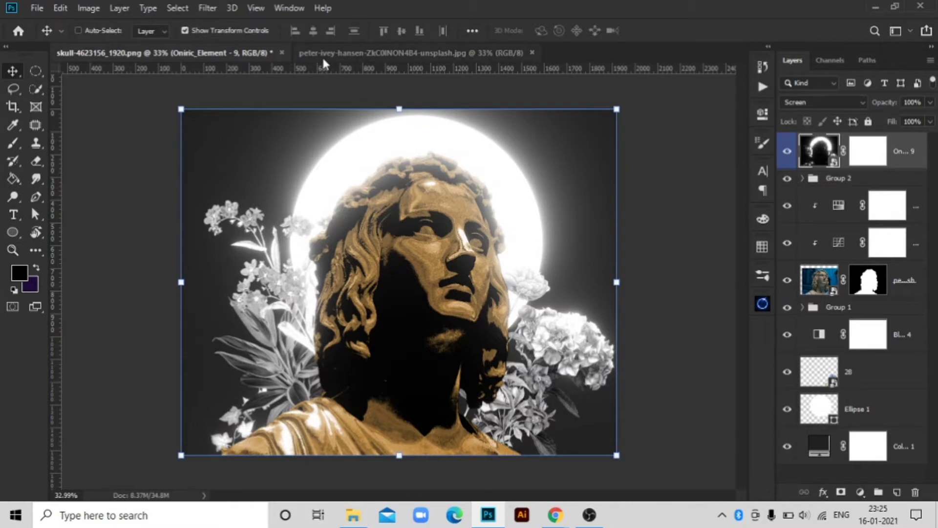
left_click(35, 88)
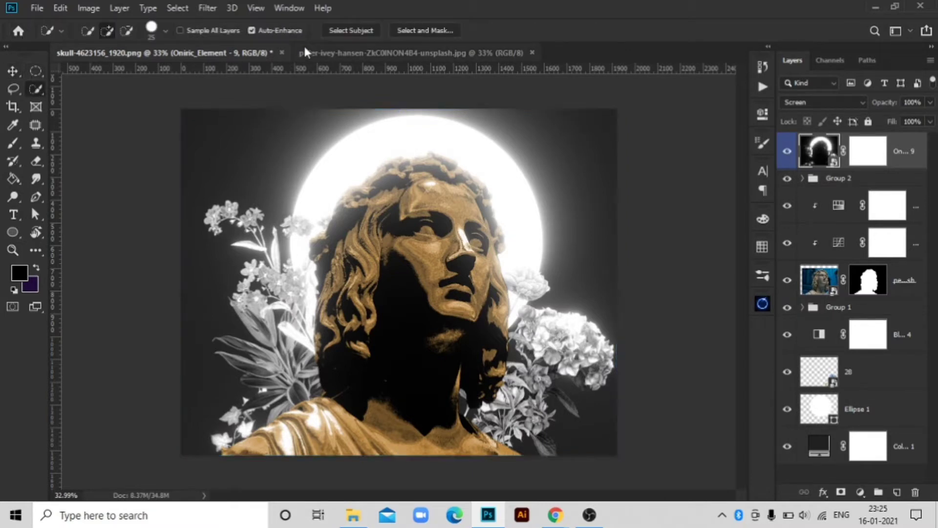
left_click(398, 51)
key("z")
left_click_drag(413, 216, 364, 294)
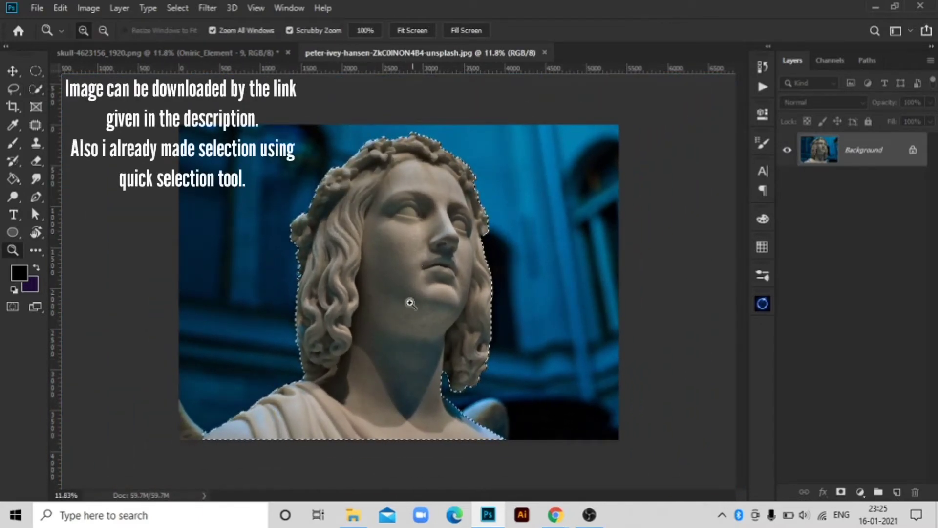
Mask the statue from its blue background and put a #212121 solid fill beneath it
left_click(840, 492)
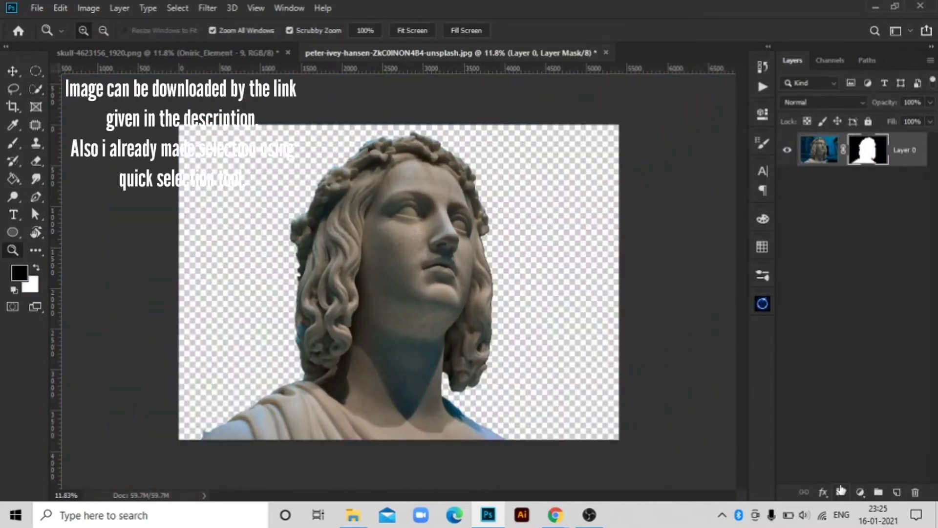
left_click(860, 492)
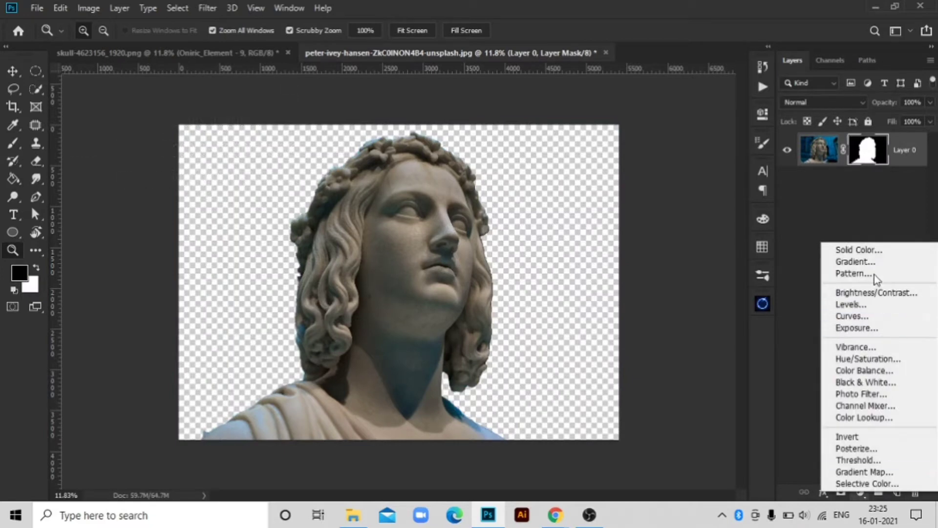
left_click(867, 249)
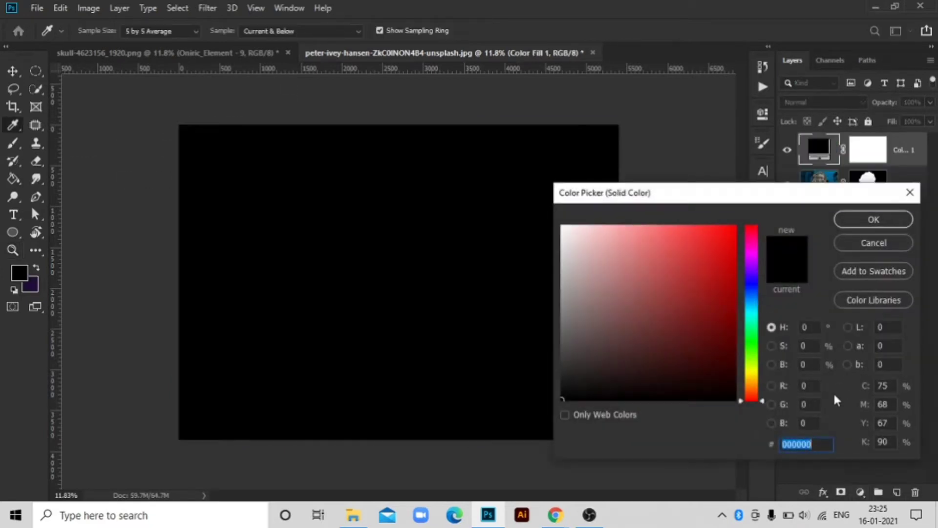
type("212121")
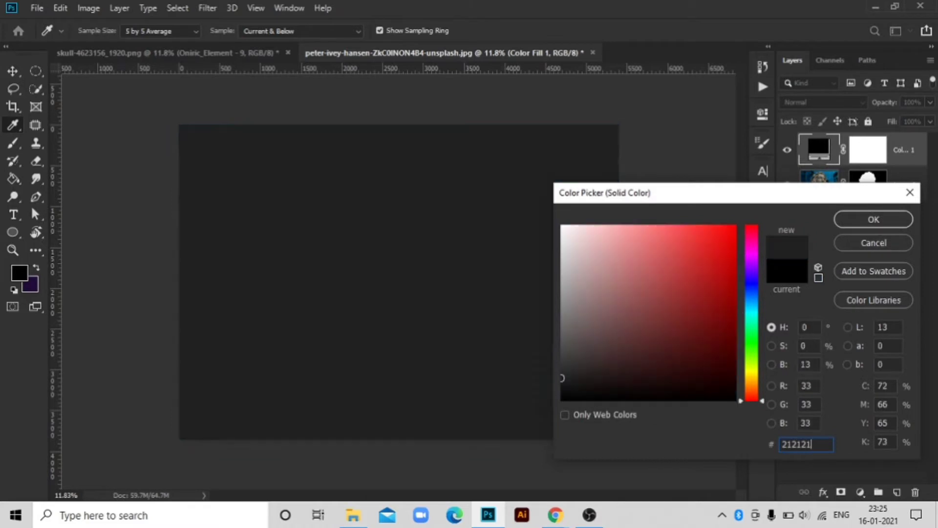
key("Return")
key("z")
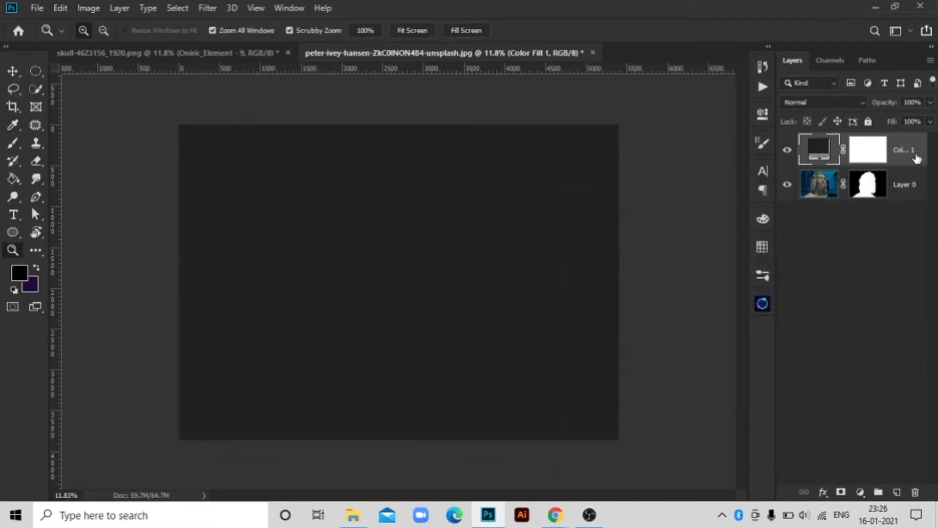
left_click_drag(917, 157, 857, 229)
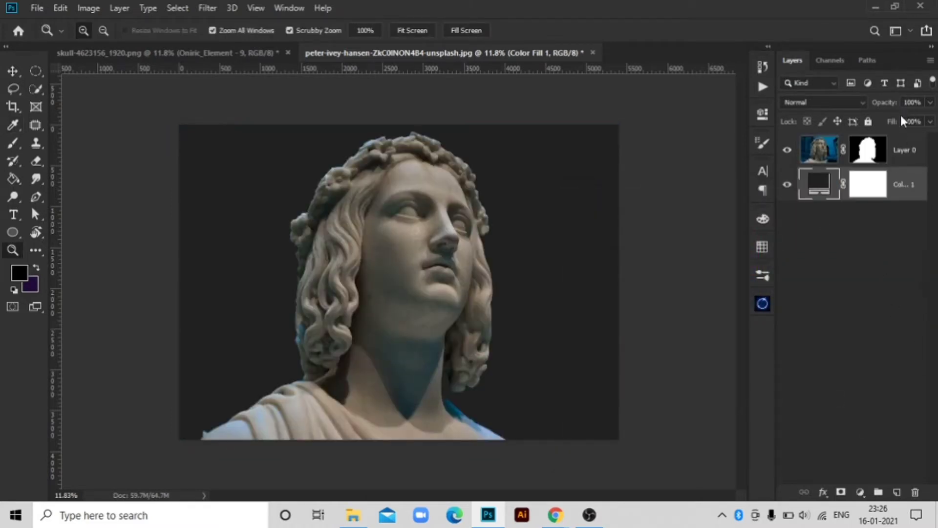
left_click(911, 146)
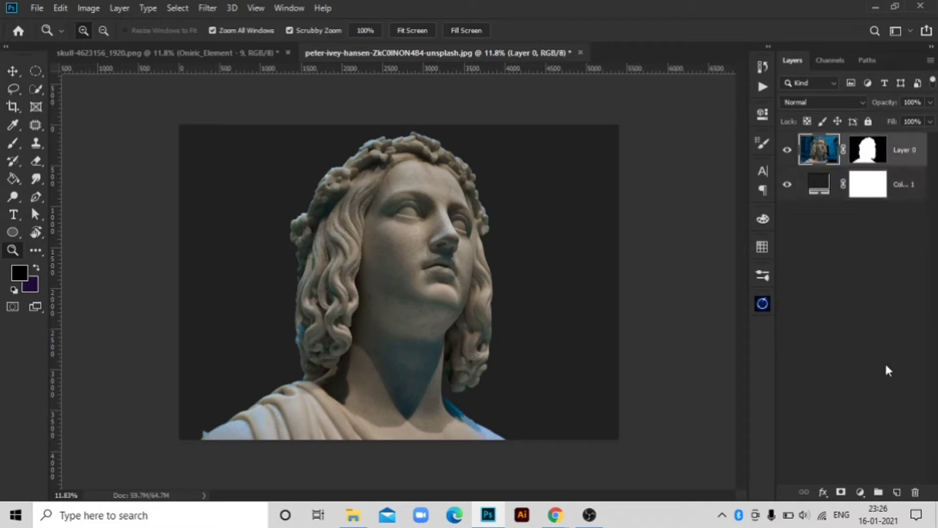
left_click(862, 493)
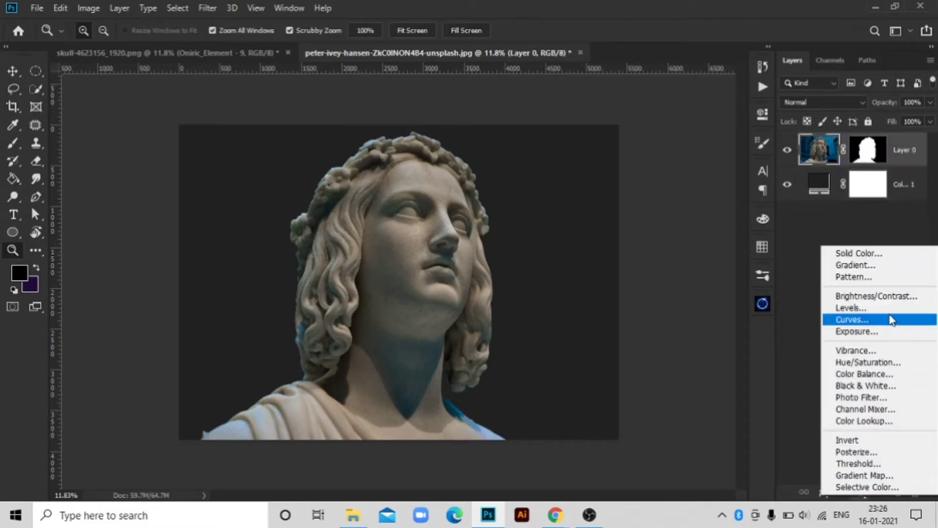
Add a wavy multi-peak Curves adjustment clipped to the statue layer for a solarized look
left_click(865, 318)
mouse_move(666, 283)
left_mouse_down()
mouse_move(643, 317)
mouse_move(632, 317)
left_mouse_up()
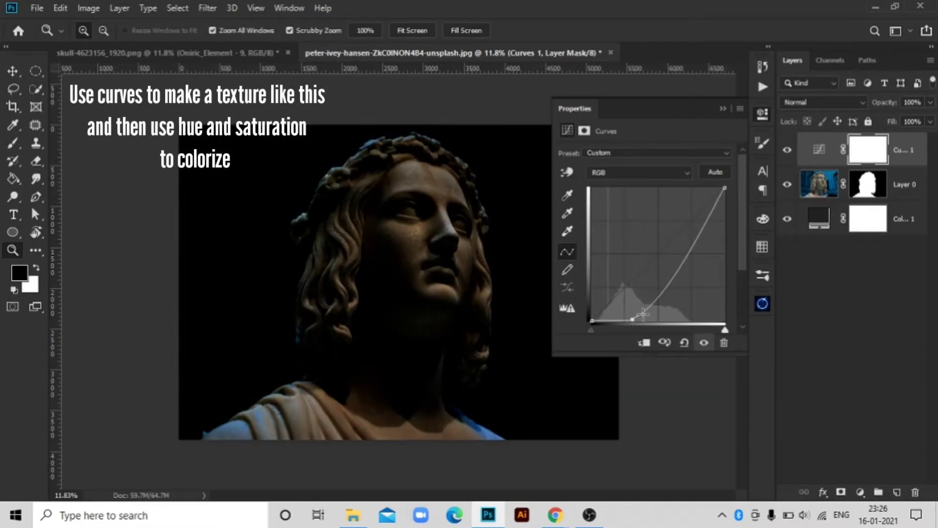
left_click_drag(642, 211, 638, 213)
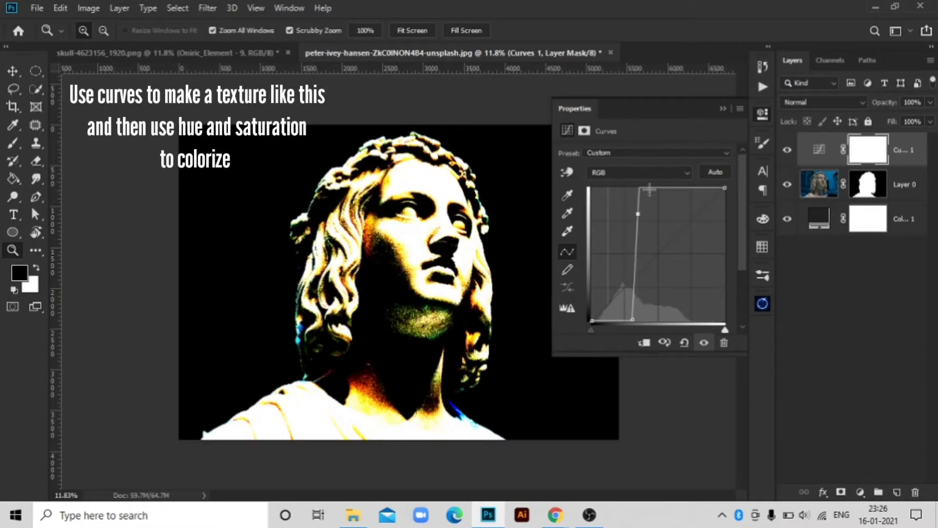
mouse_move(639, 250)
left_mouse_down()
mouse_move(660, 273)
mouse_move(654, 320)
left_mouse_up()
mouse_move(653, 243)
left_mouse_down()
mouse_move(659, 215)
mouse_move(682, 304)
left_mouse_up()
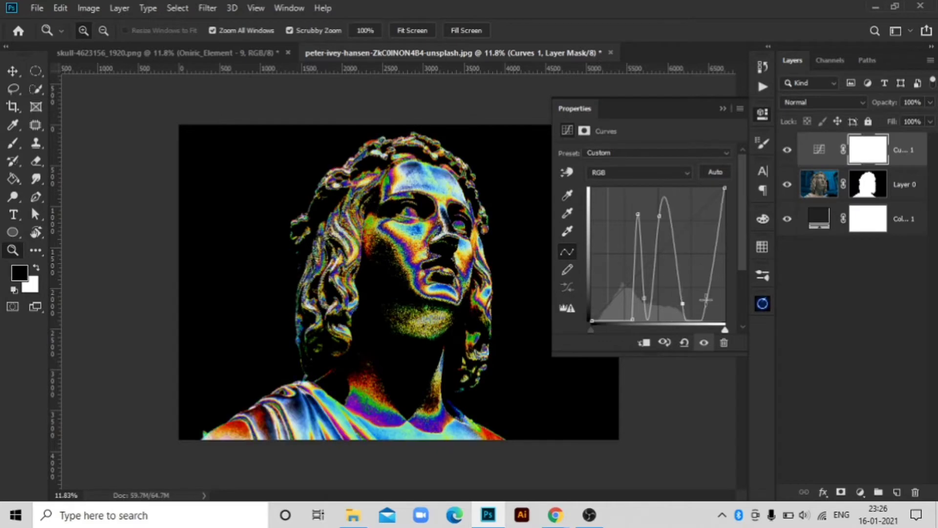
left_click_drag(706, 299, 685, 217)
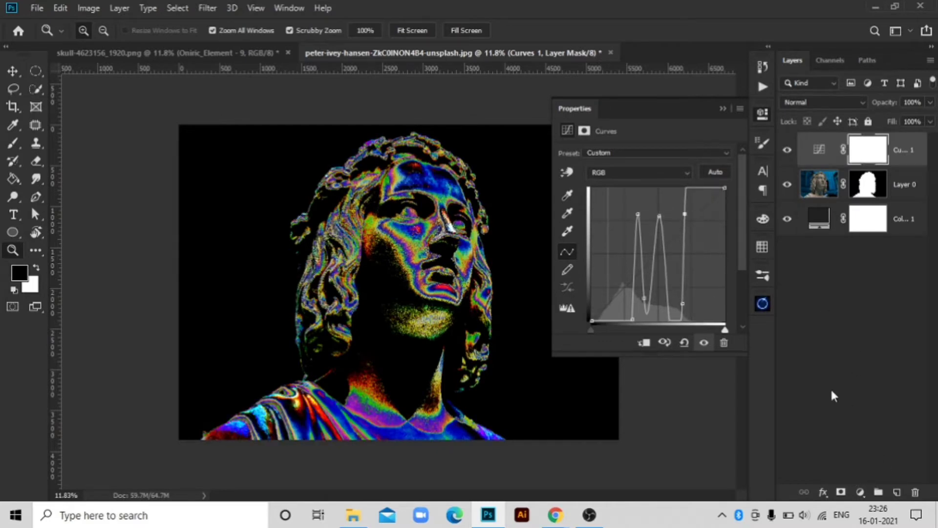
left_click(645, 343)
left_click(860, 492)
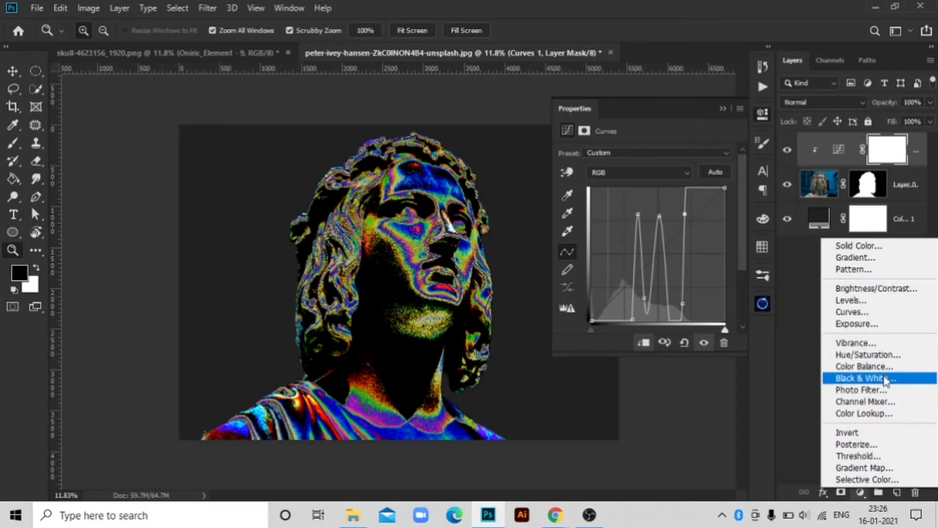
Add a clipped, colorized Hue/Saturation with Hue ~42, Saturation ~46 to tint the statue gold
left_click(856, 354)
left_click(630, 278)
left_click(644, 342)
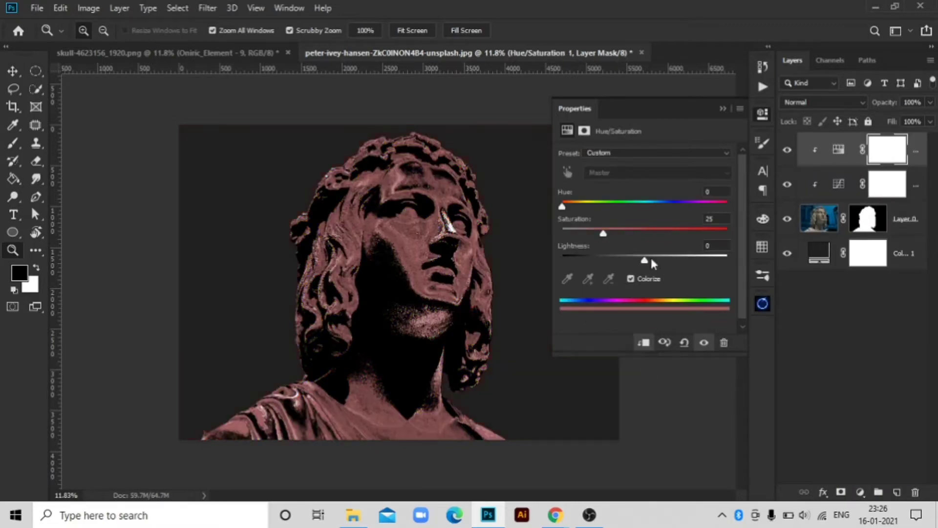
left_click_drag(577, 207, 578, 207)
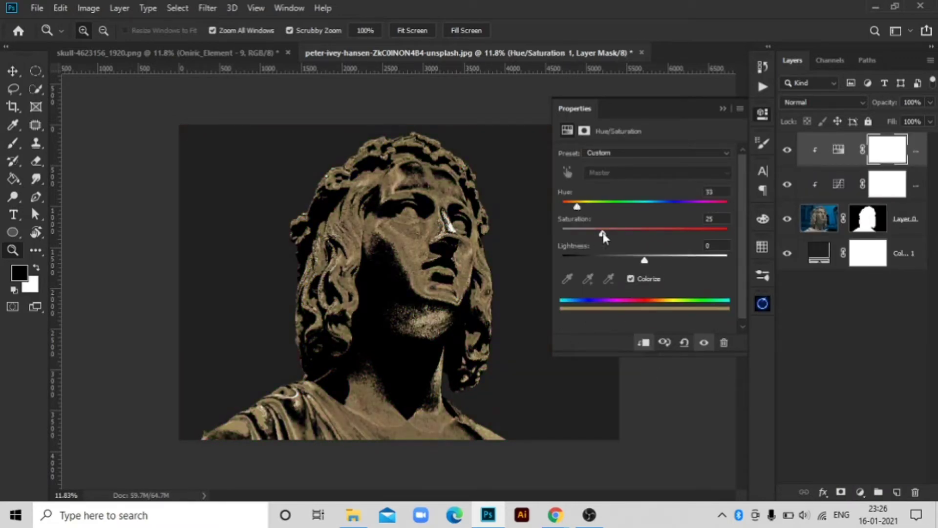
left_click_drag(629, 233, 623, 233)
left_click_drag(577, 207, 586, 209)
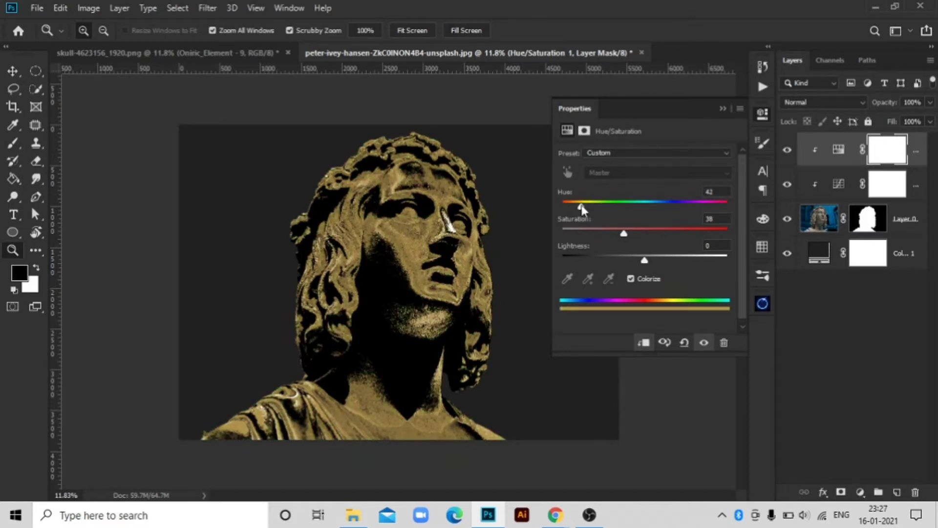
left_click_drag(642, 239, 639, 236)
Compare the gold statue against the finished composite document
left_click(722, 108)
scroll(500, 259, "down", 2)
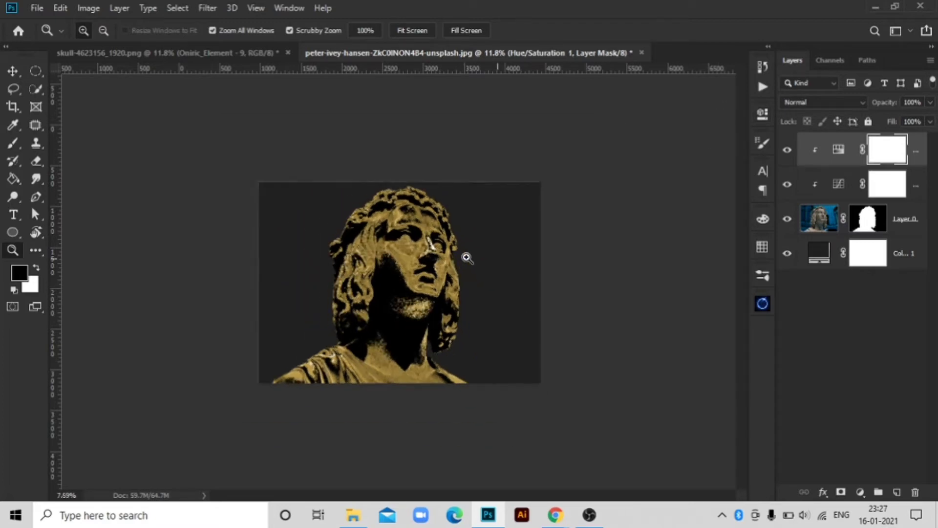
scroll(503, 270, "up", 4)
scroll(332, 160, "down", 1)
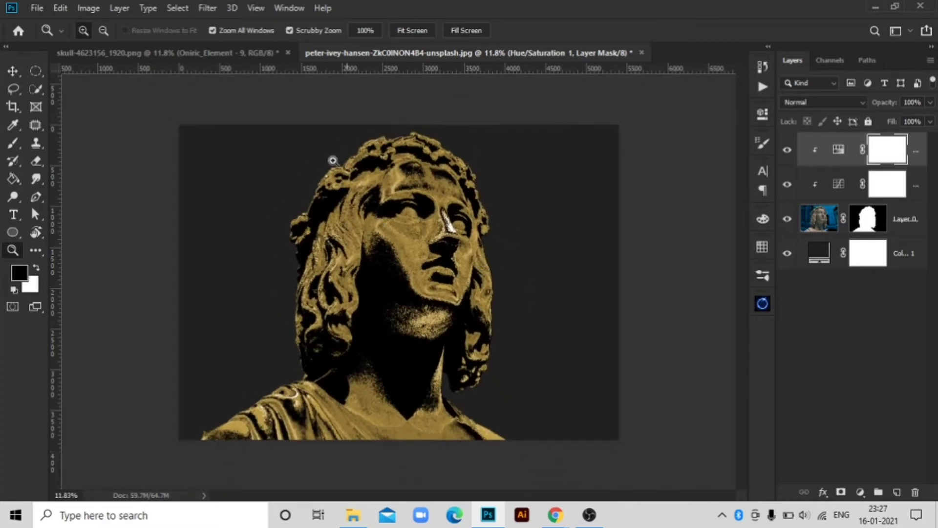
left_click(233, 54)
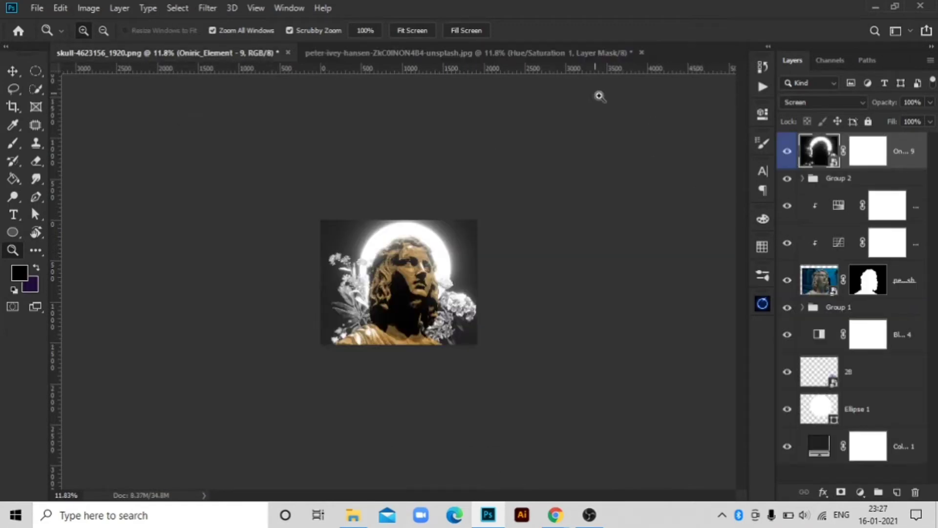
scroll(440, 260, "up", 3)
left_click(346, 53)
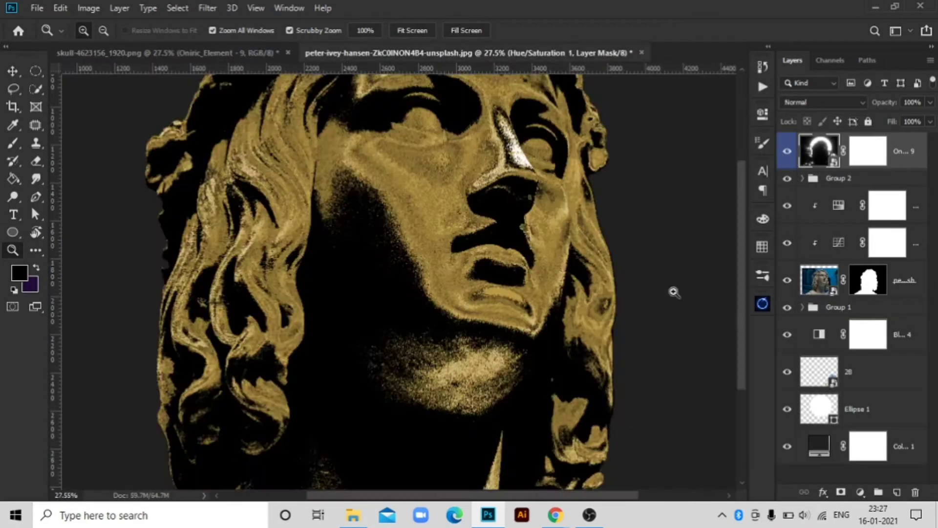
scroll(567, 301, "down", 3)
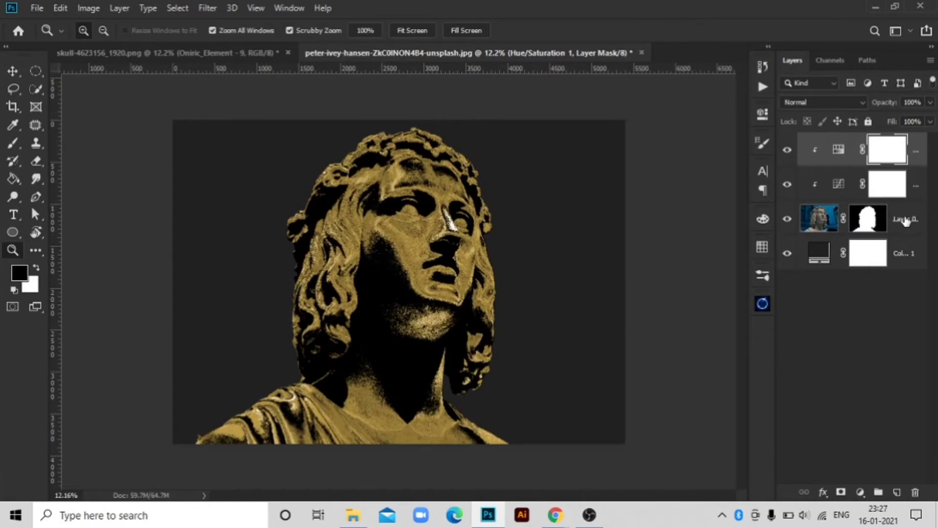
Add a new empty layer directly above Color Fill 1
left_click(905, 220)
left_click(903, 255)
left_click(896, 492)
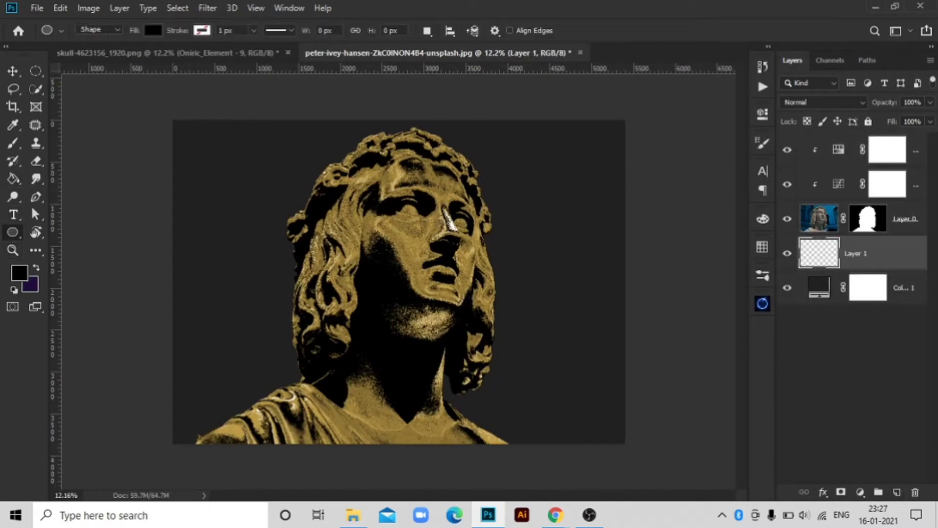
Scale the statue and its adjustment layers down to about 92%
left_click(903, 149)
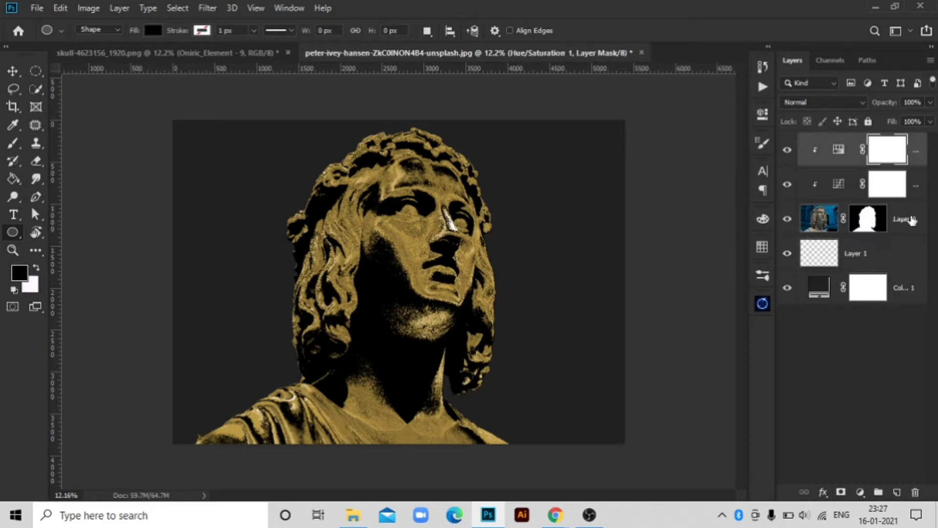
left_click(906, 218, "shift")
left_click(16, 71)
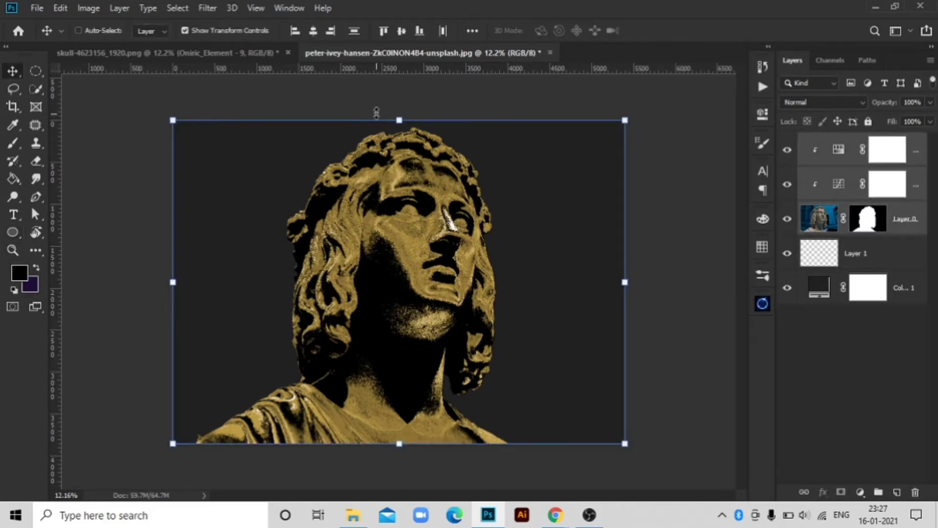
left_click_drag(400, 119, 396, 146)
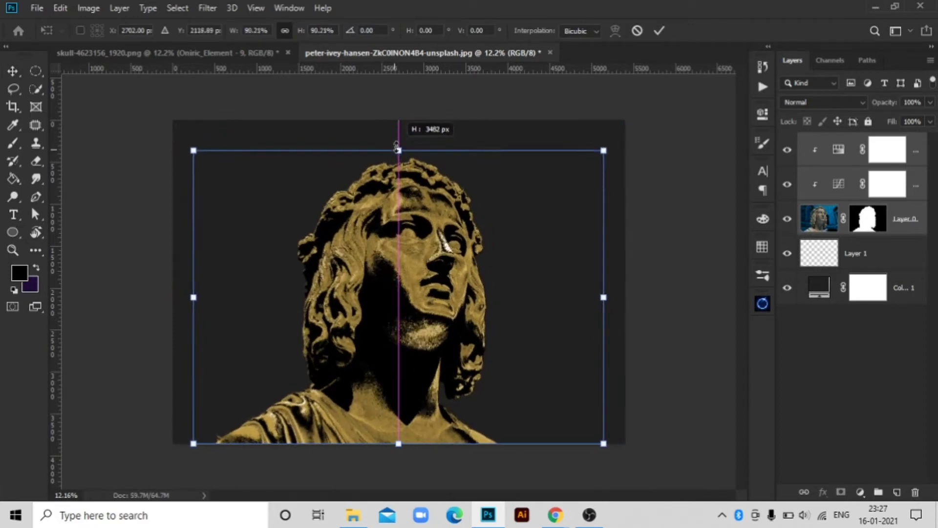
left_click_drag(396, 147, 399, 146)
left_click(659, 30)
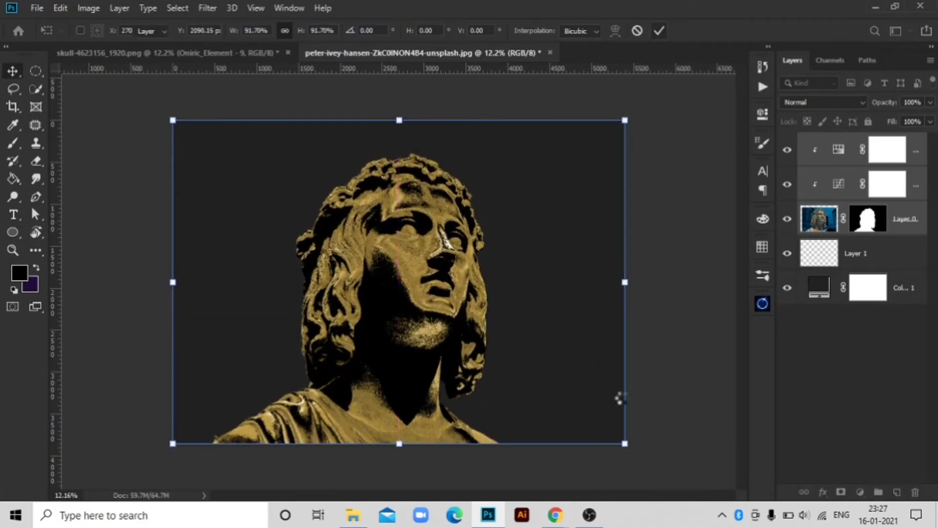
Draw a large white-filled circle around the statue's head on Layer 1
left_click(881, 264)
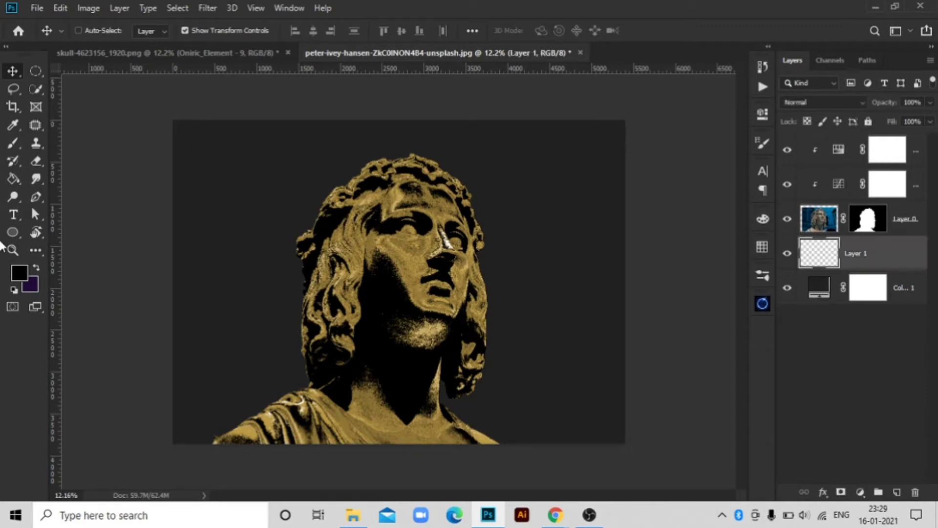
left_click(13, 231)
left_click_drag(415, 239, 528, 376)
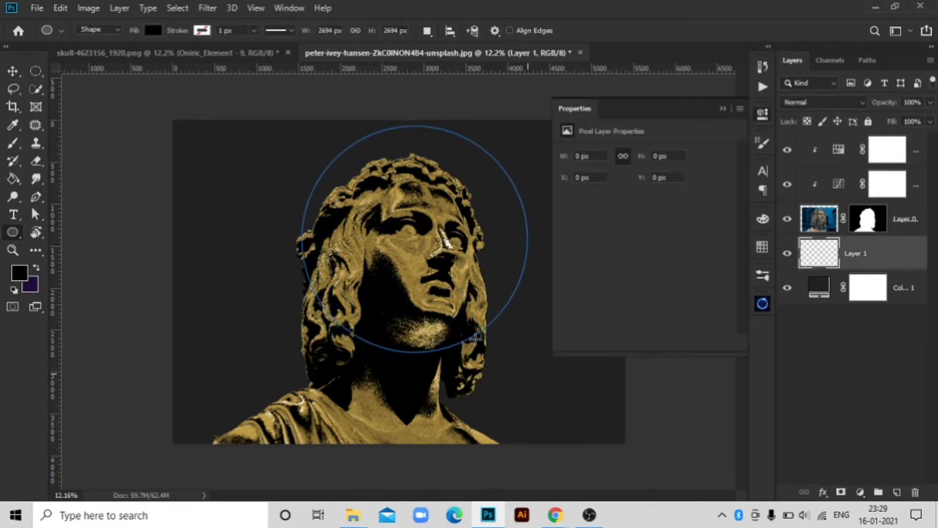
left_click(565, 218)
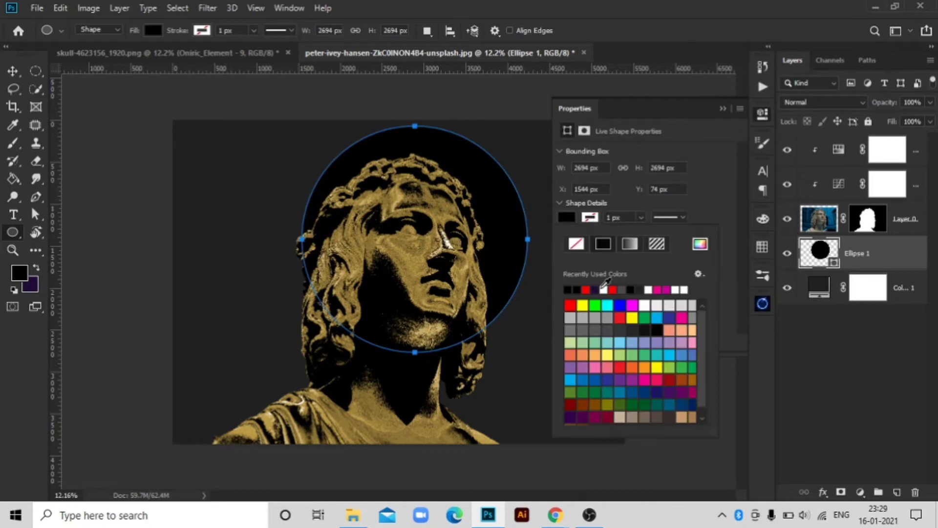
left_click(605, 281)
left_click(723, 108)
Resize the white circle to about 104% and centre it as a halo behind the head
key("v")
left_click_drag(473, 201, 456, 190)
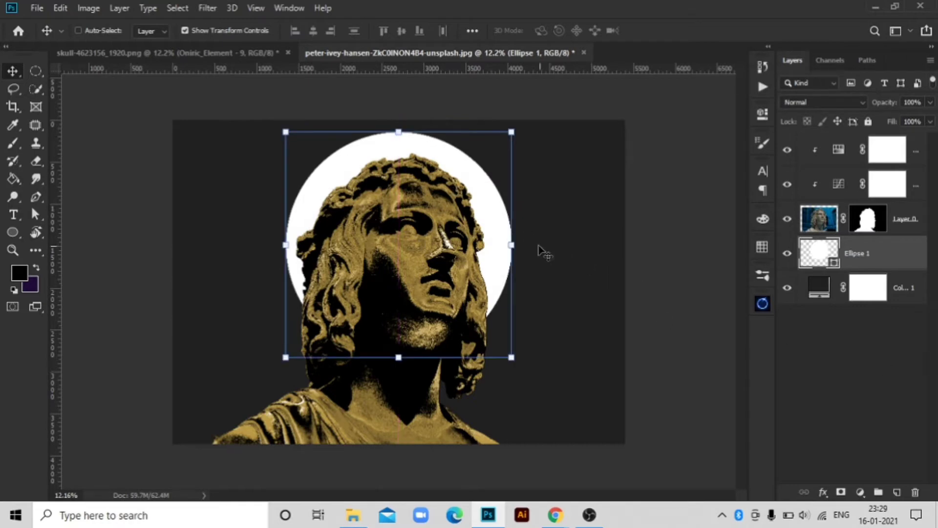
left_click_drag(519, 244, 544, 259)
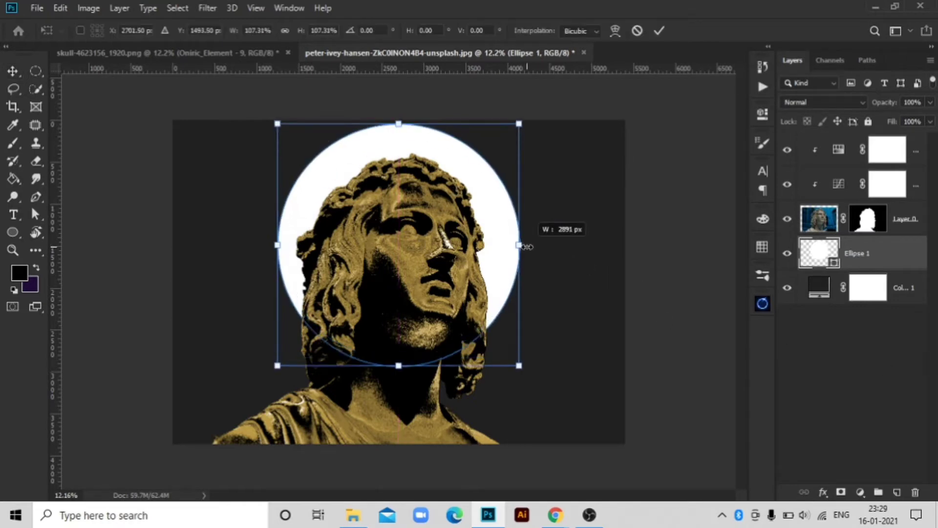
left_click_drag(545, 259, 524, 260)
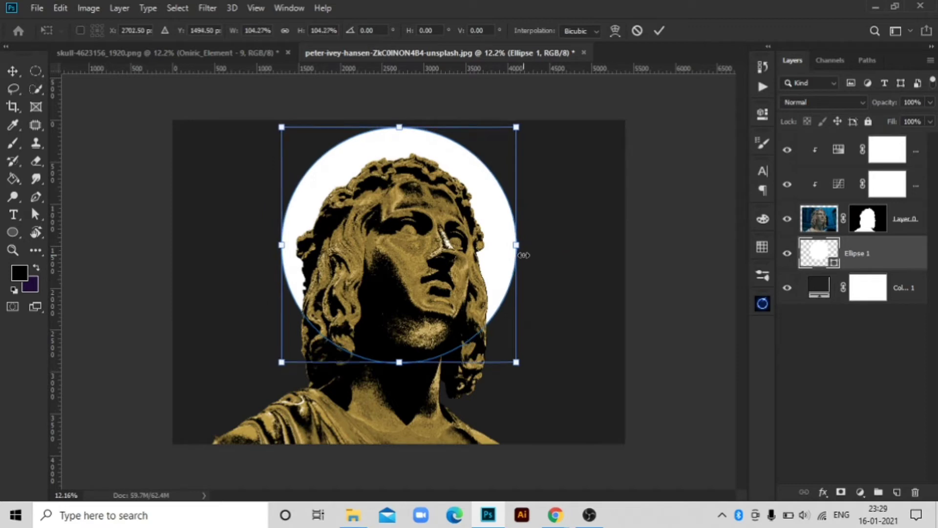
left_click(665, 30)
left_click_drag(377, 153, 374, 158)
left_click_drag(462, 163, 462, 155)
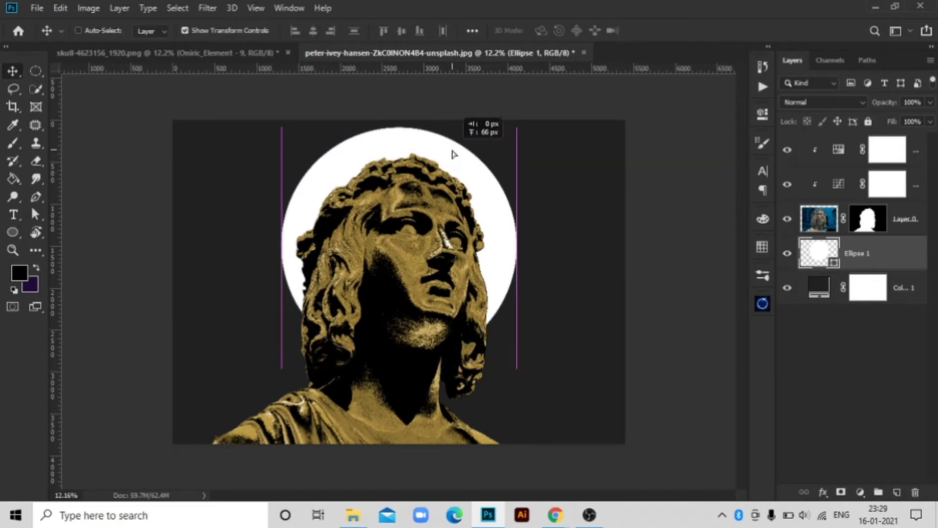
left_click(804, 388)
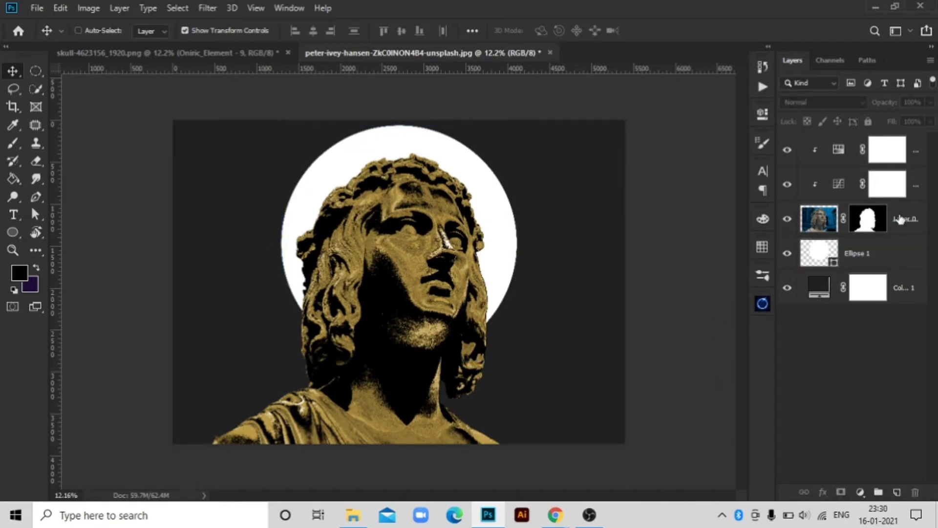
Add a new layer group named flowers above the halo layer
left_click(882, 253)
left_click(877, 493)
type("flowers")
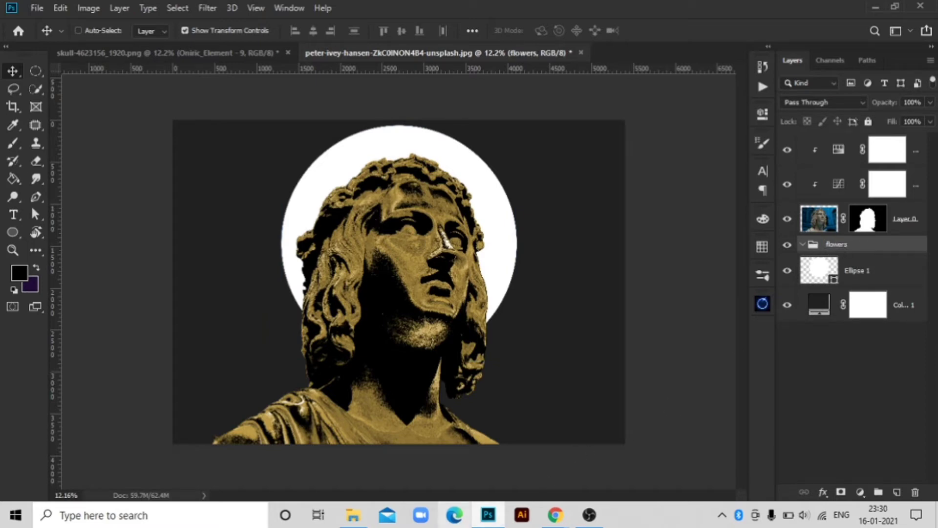
left_click(352, 514)
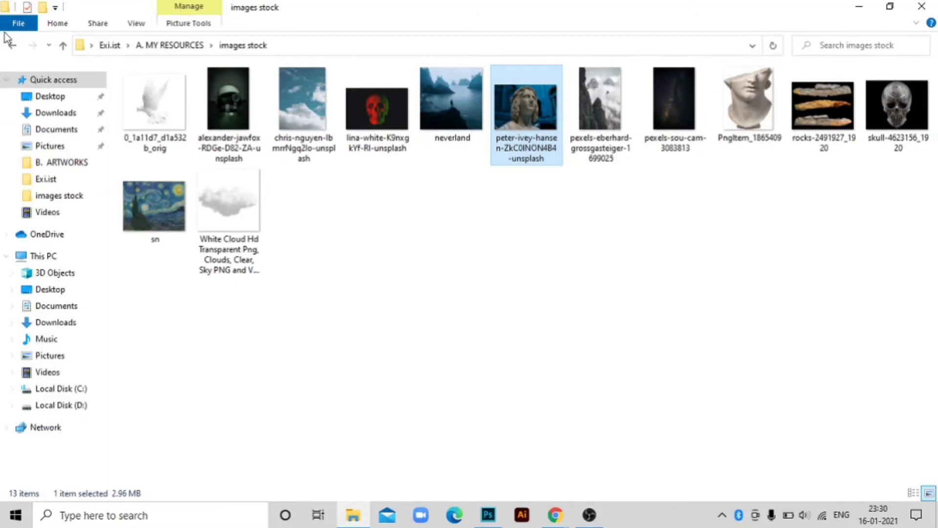
Go from A. MY RESOURCES through FLOWERS into 100 Flower Pngs and browse the thumbnails
left_click(17, 45)
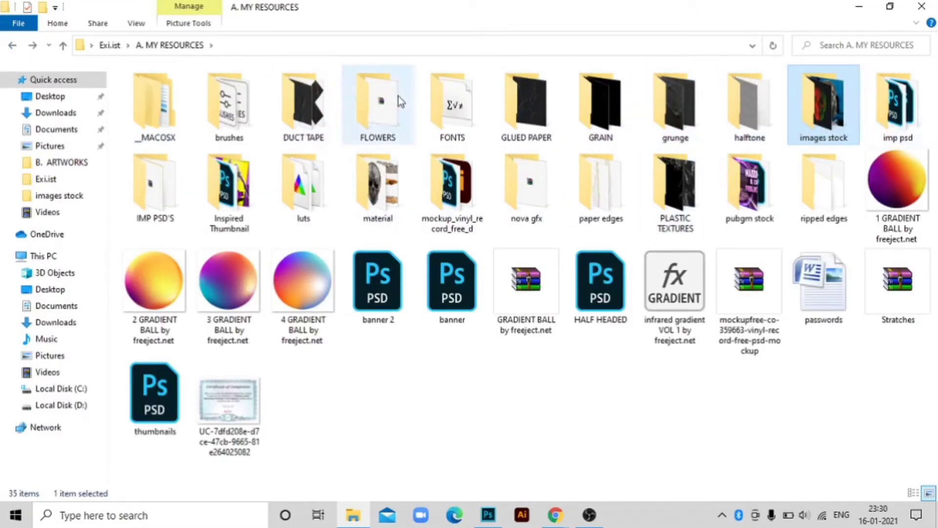
double_click(367, 122)
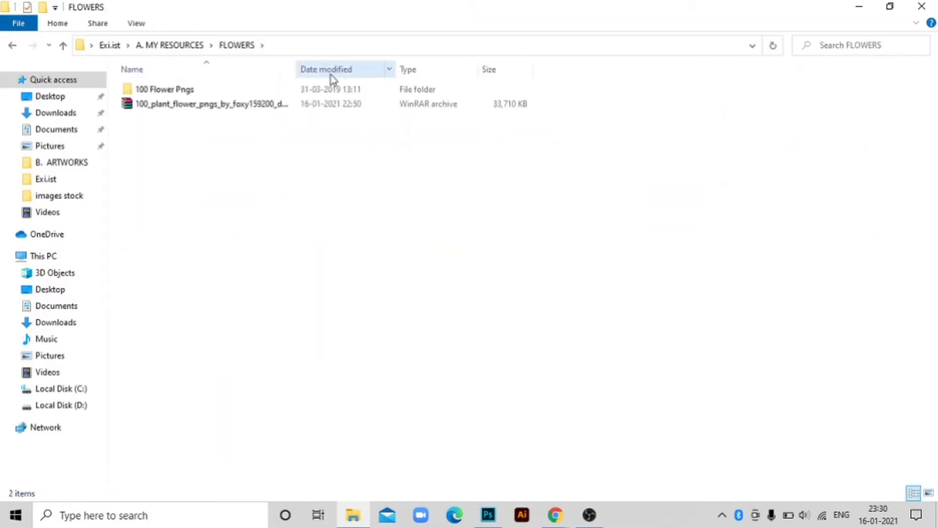
left_click(321, 95)
double_click(320, 93)
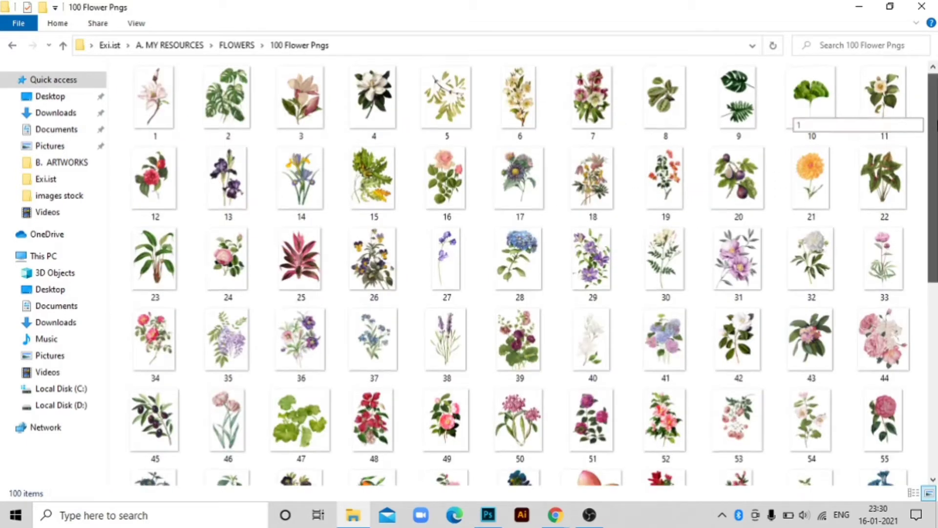
scroll(934, 161, "down", 2)
scroll(533, 273, "down", 2)
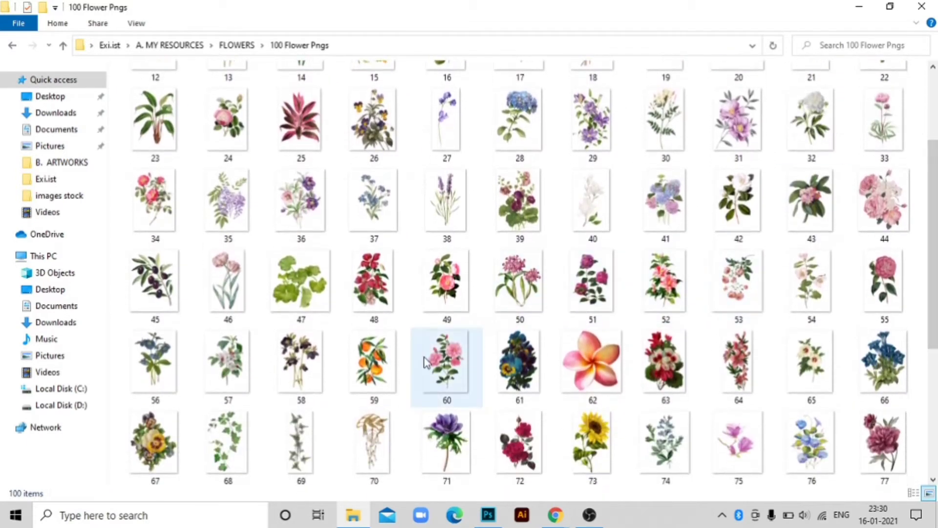
Place flower image 60 beside the statue's neck, rotated ~39° and scaled ~247%
left_click_drag(449, 352, 489, 512)
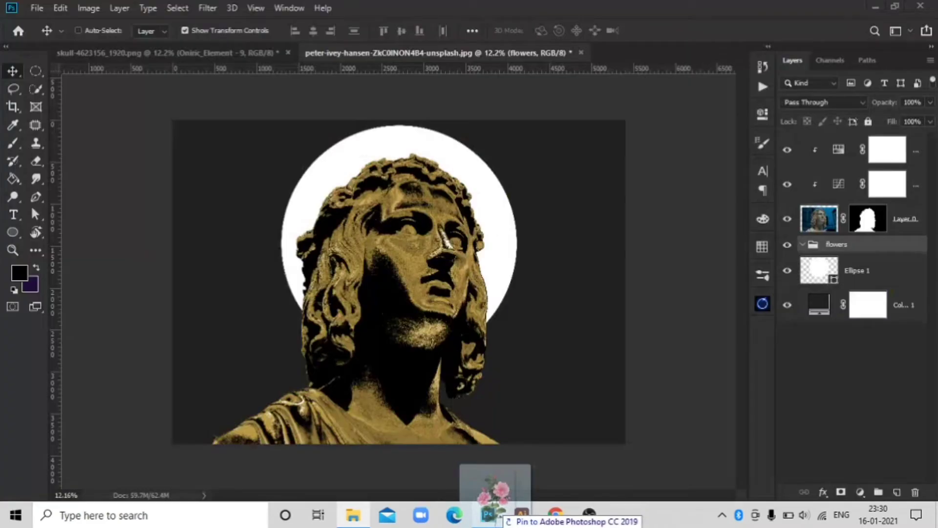
left_click_drag(489, 512, 537, 283)
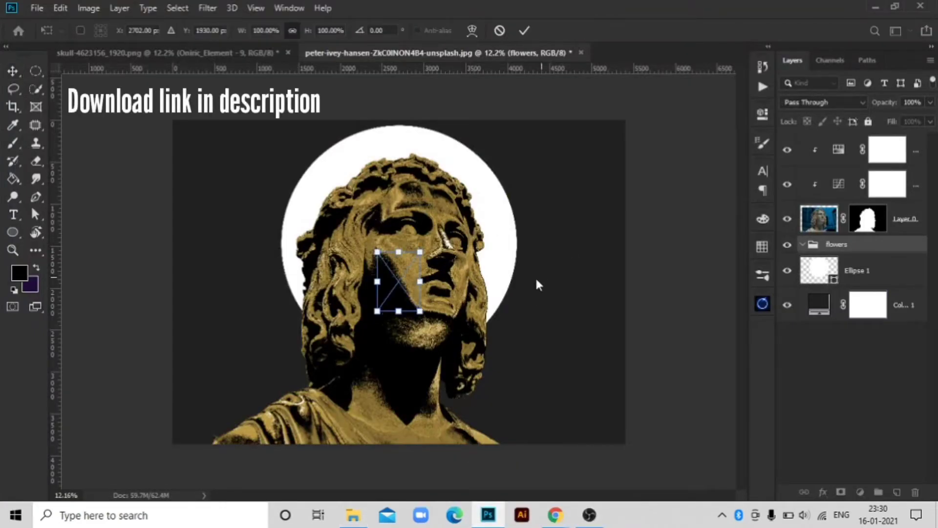
left_click_drag(406, 275, 489, 373)
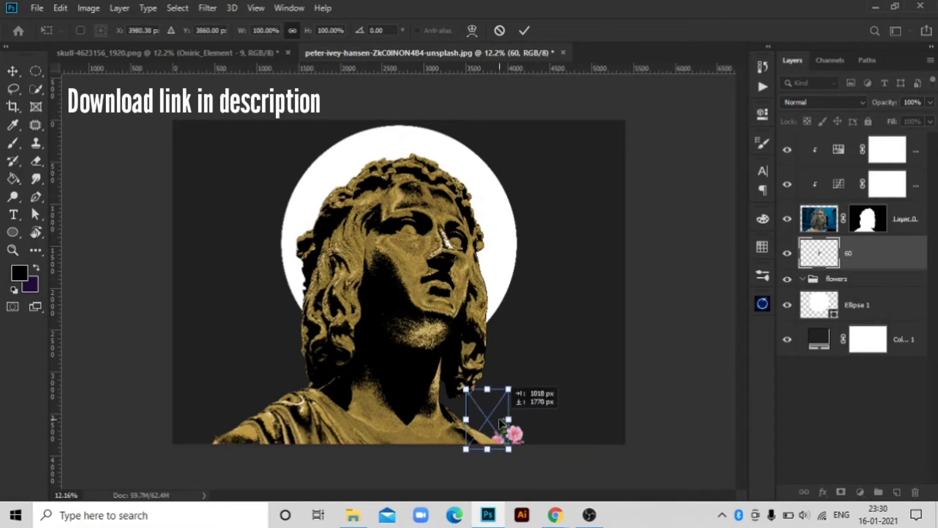
left_click_drag(519, 325, 547, 361)
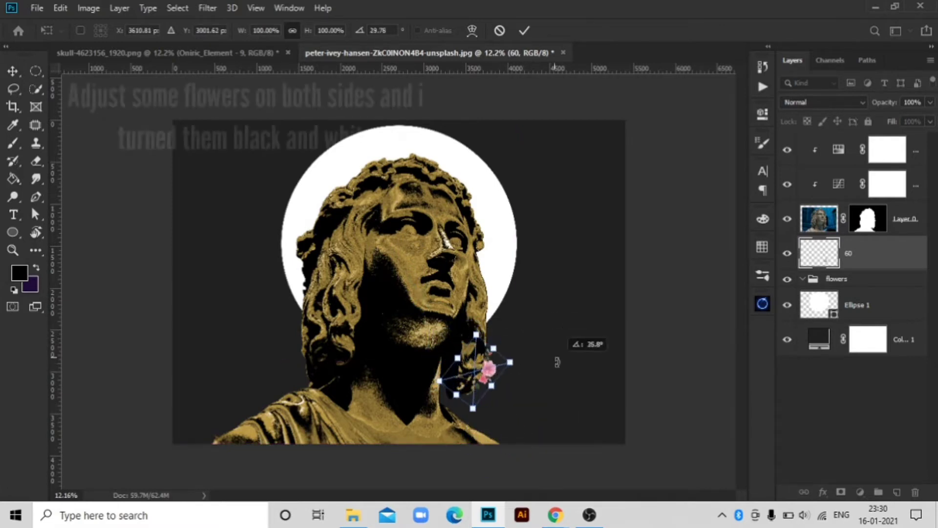
mouse_move(496, 348)
left_mouse_down()
mouse_move(572, 292)
mouse_move(541, 326)
left_mouse_up()
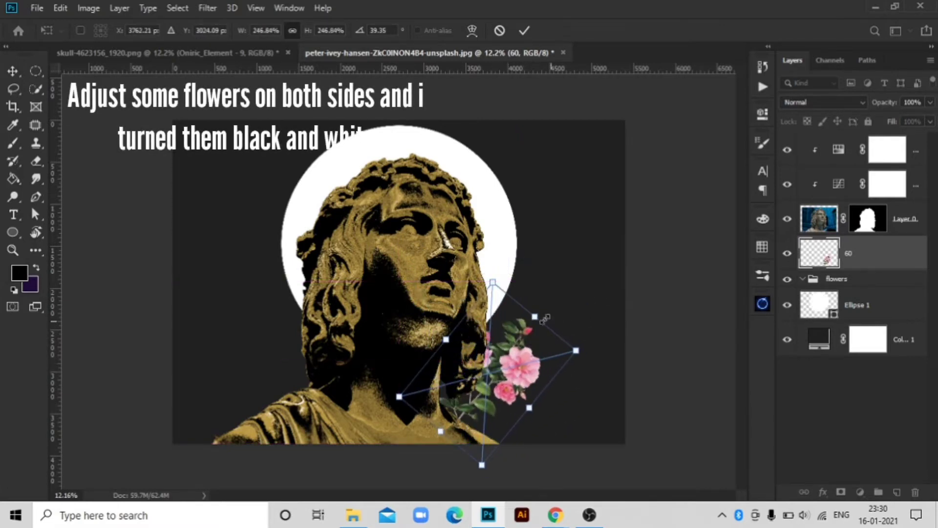
left_click_drag(508, 356, 518, 381)
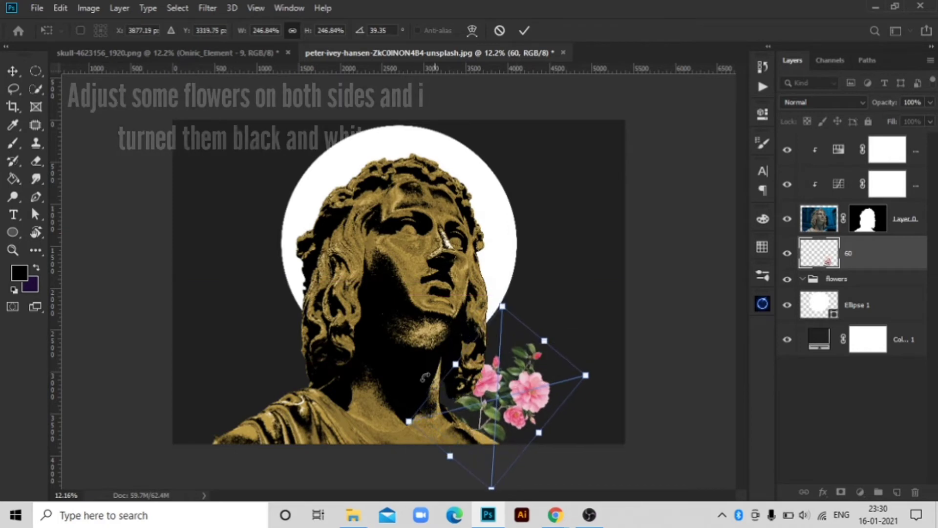
left_click(524, 31)
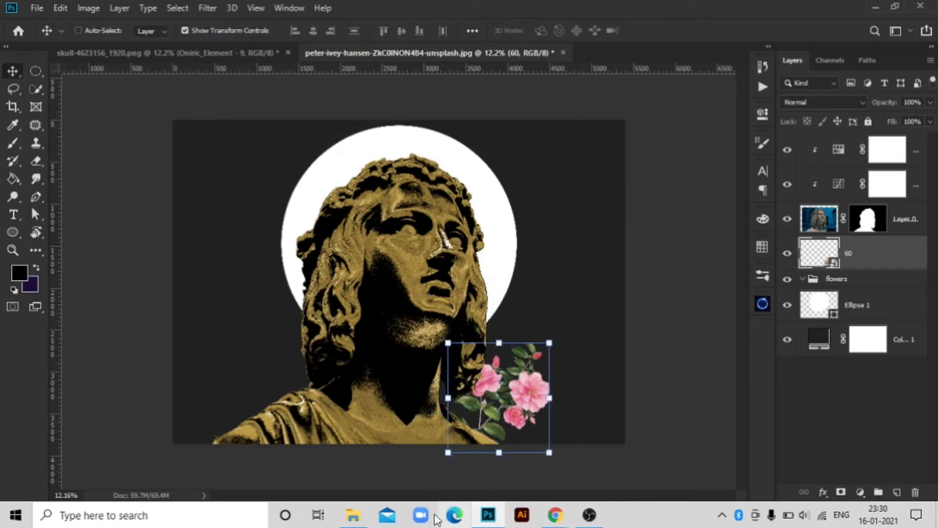
Place flower image 36, enlarged, to the right of the statue above the pink roses
left_click(357, 517)
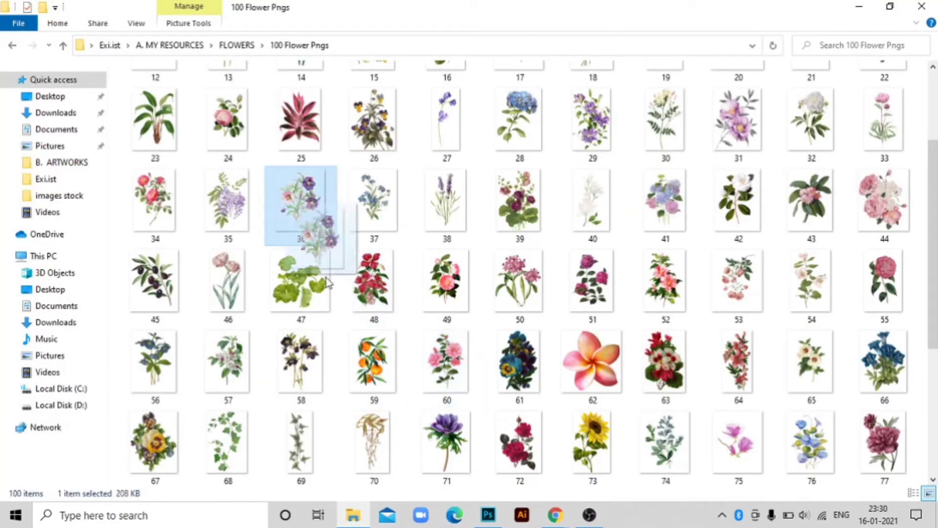
left_click_drag(446, 362, 498, 398)
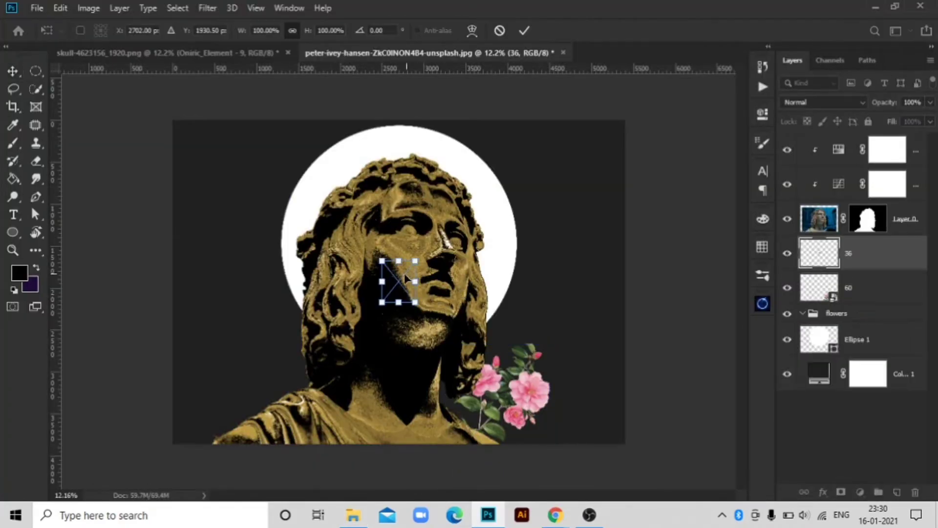
mouse_move(404, 273)
left_mouse_down()
mouse_move(488, 376)
mouse_move(567, 249)
left_mouse_up()
mouse_move(480, 312)
left_mouse_down()
mouse_move(491, 345)
mouse_move(469, 312)
mouse_move(536, 279)
left_mouse_up()
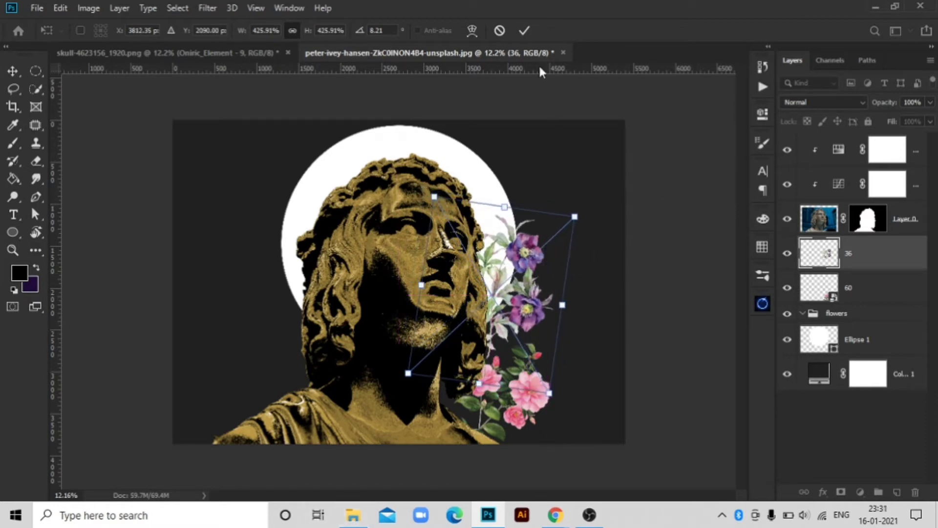
key("Return")
Place flower image 33's pink peony enlarged and tilted into the bouquet beside the statue
left_click(353, 514)
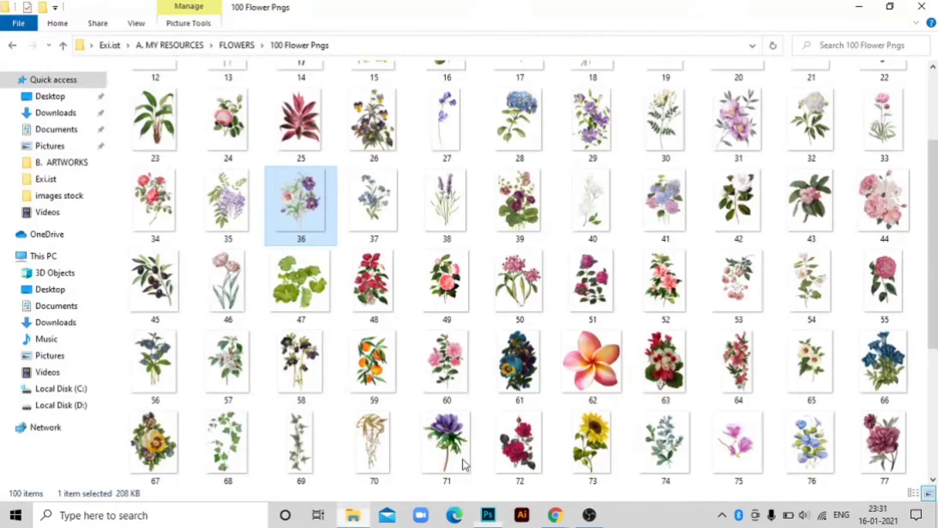
left_click_drag(863, 188, 473, 334)
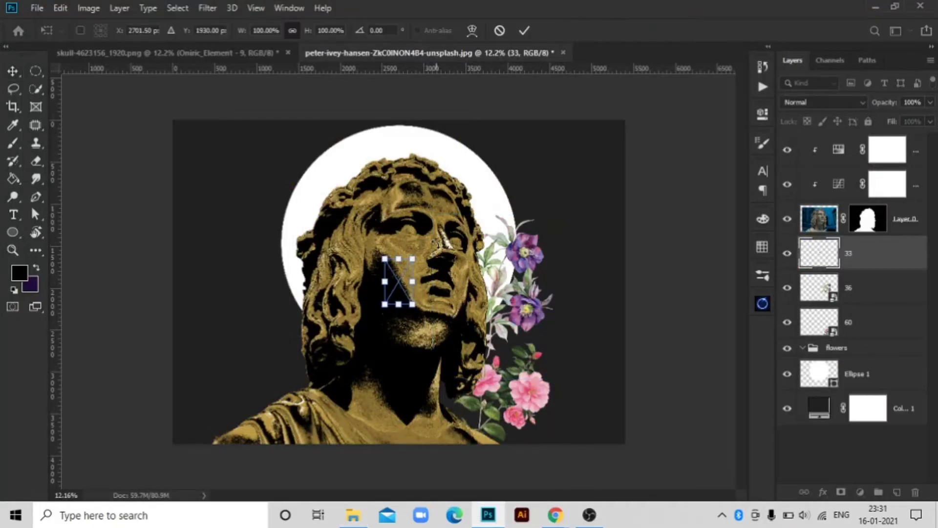
mouse_move(437, 238)
left_mouse_down()
mouse_move(454, 264)
mouse_move(530, 183)
left_mouse_up()
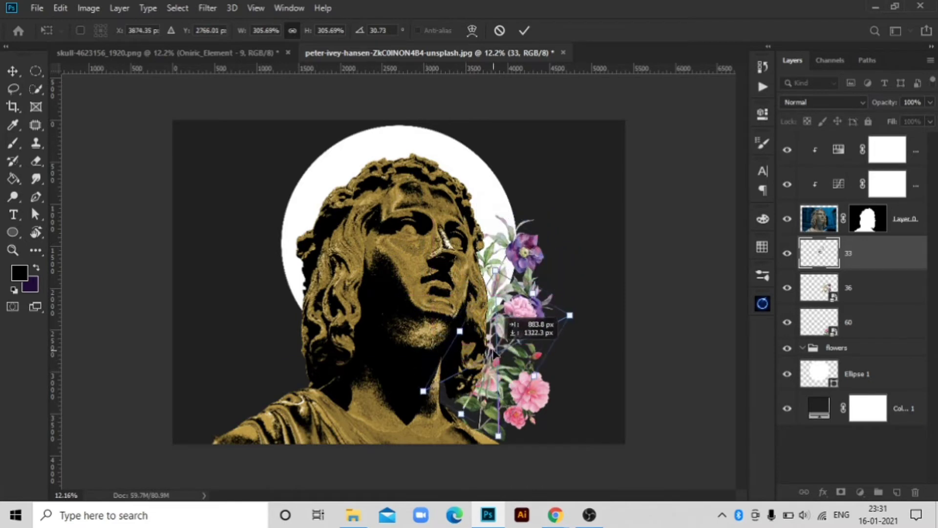
mouse_move(513, 254)
left_mouse_down()
mouse_move(535, 286)
mouse_move(651, 263)
left_mouse_up()
left_click_drag(578, 306, 571, 350)
left_click_drag(660, 324, 654, 339)
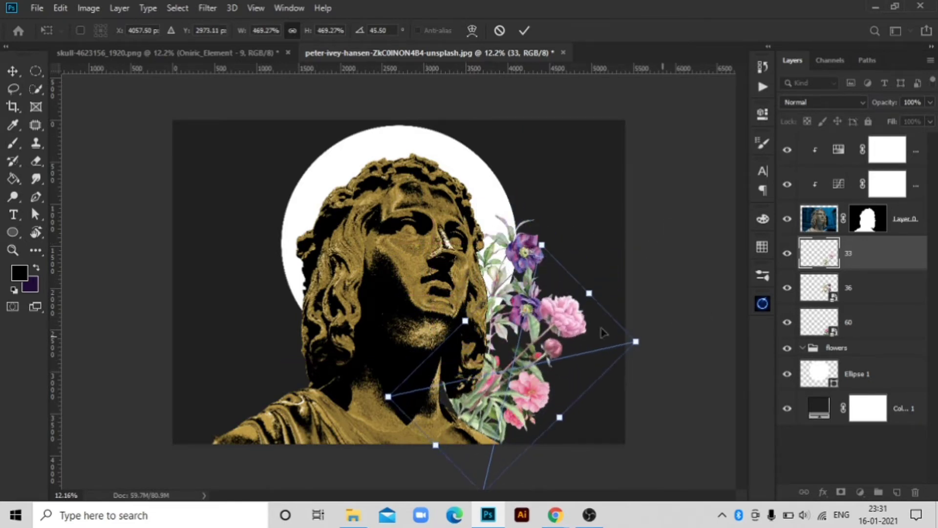
left_click_drag(574, 320, 566, 308)
left_click_drag(577, 276, 638, 210)
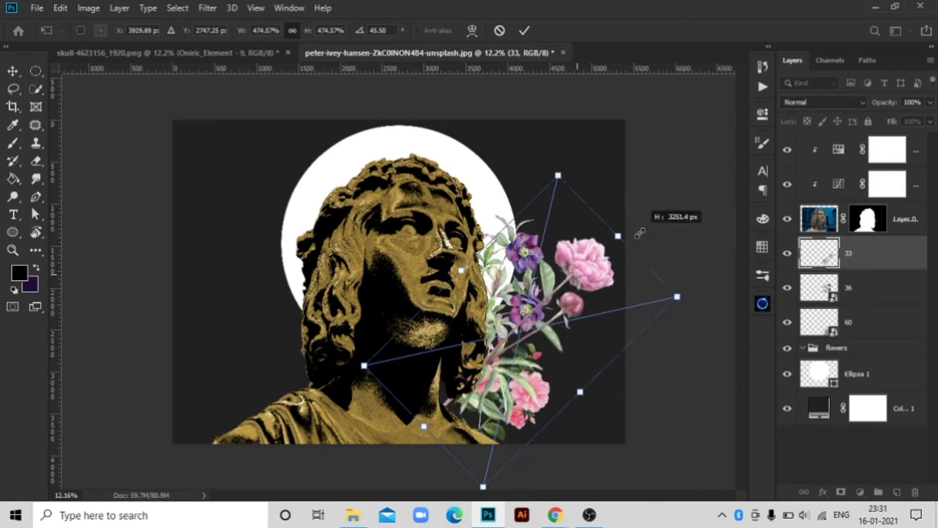
left_click_drag(597, 259, 563, 311)
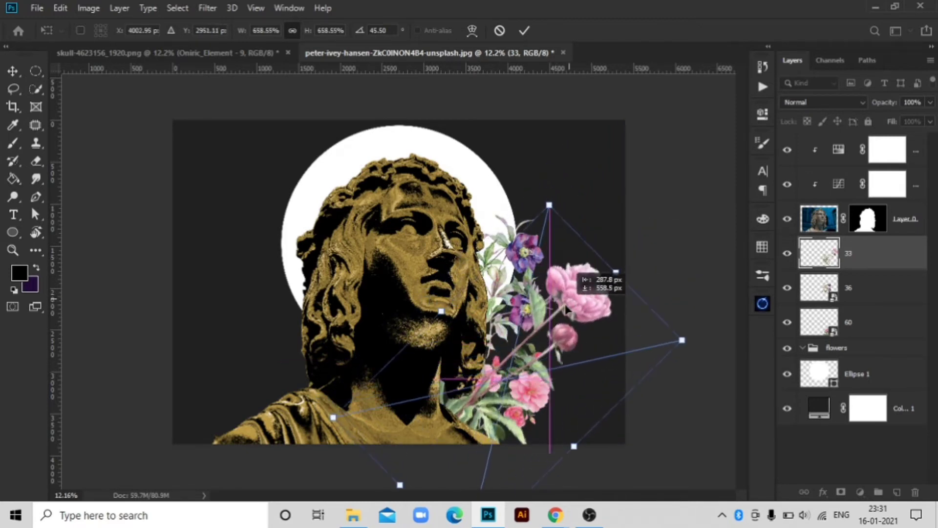
left_click_drag(493, 200, 476, 215)
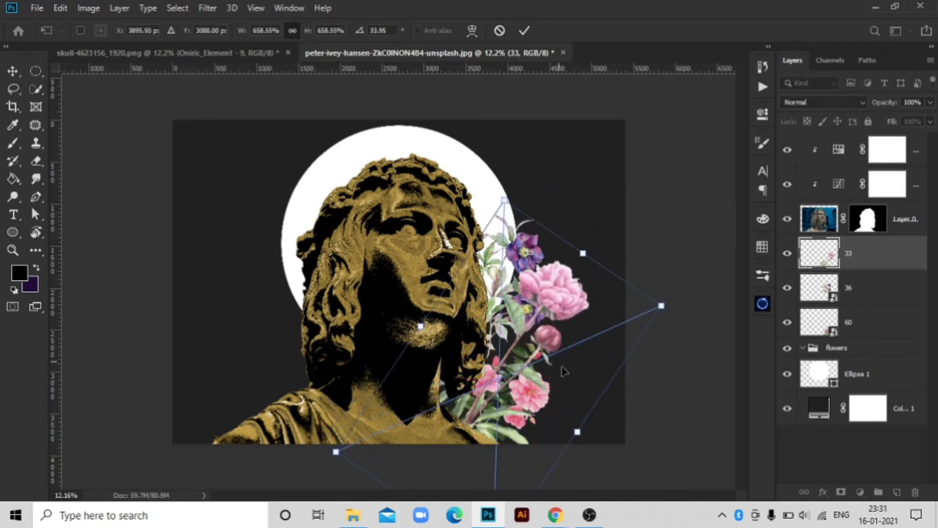
left_click_drag(540, 357, 519, 379)
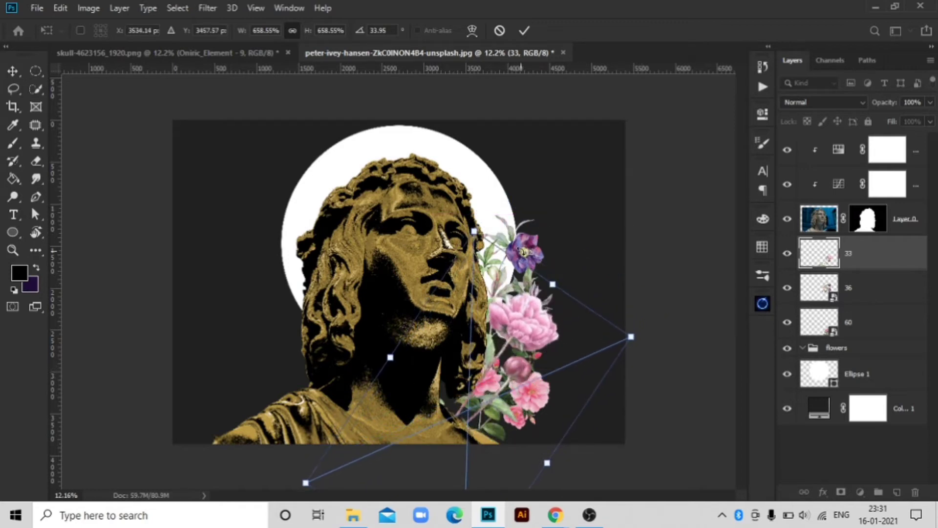
key("Return")
Nudge purple flower layer 36 up-right and move layers 33, 36 and 60 into the flowers group
left_click(818, 287)
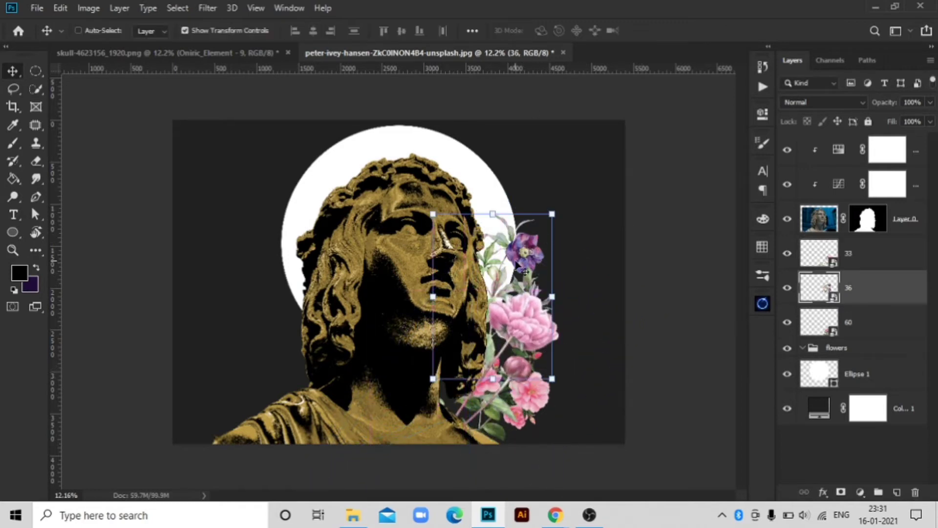
left_click_drag(520, 252, 538, 231)
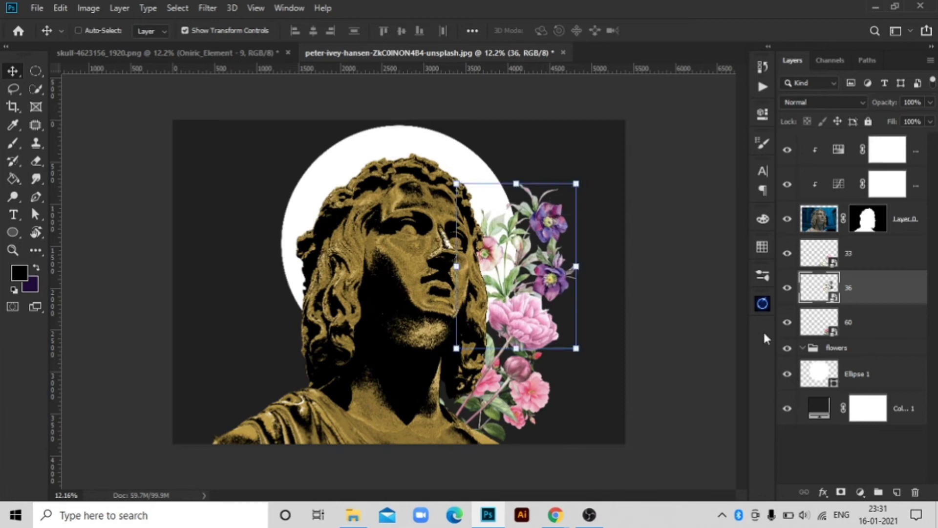
left_click(835, 450)
left_click(877, 255)
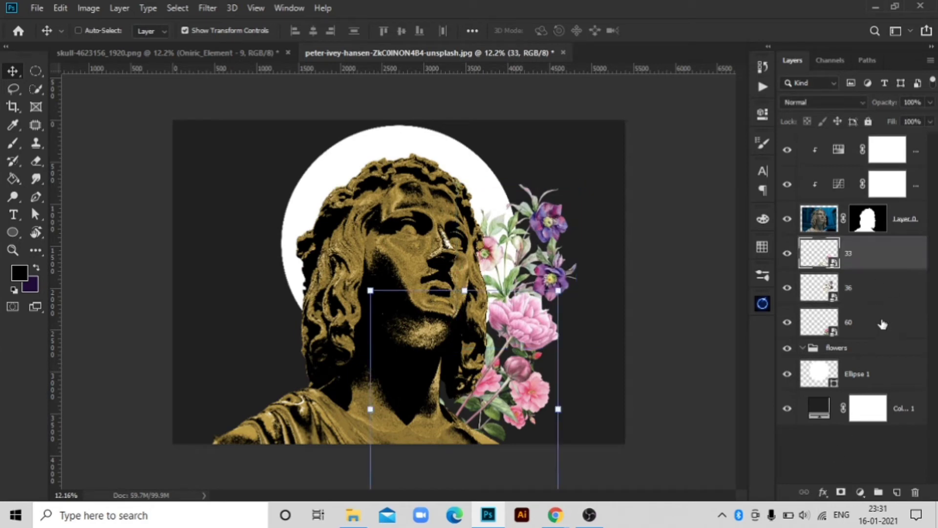
left_click(880, 322, "shift")
left_click_drag(879, 323, 855, 348)
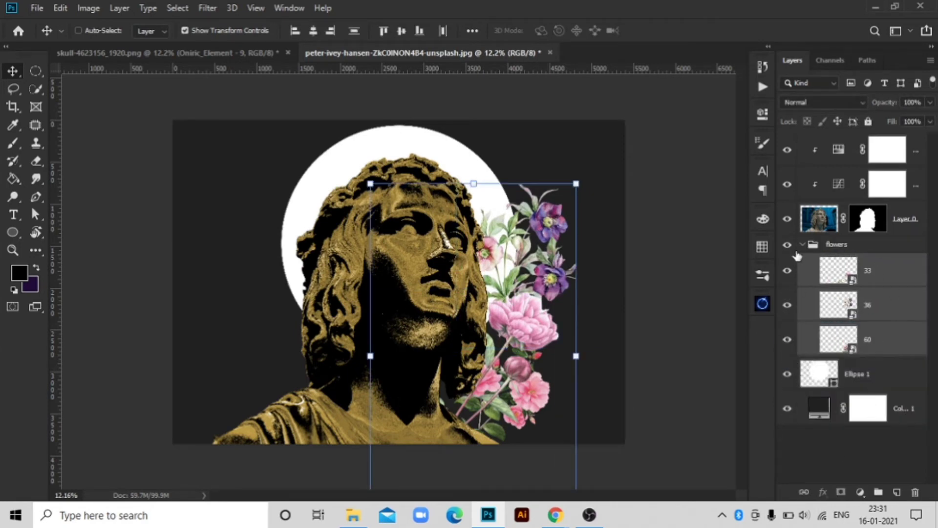
left_click(801, 244)
Add a Black & White adjustment clipped to the flowers group with Reds at -200
left_click(851, 491)
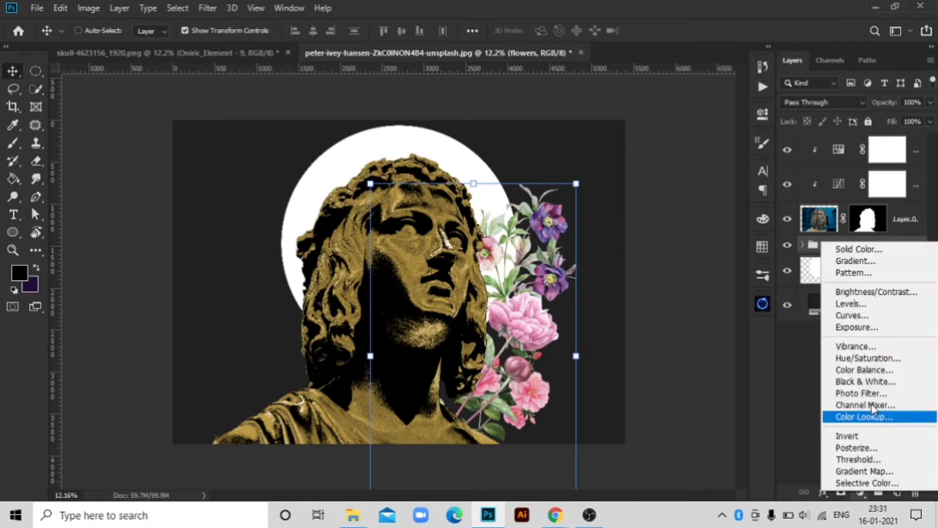
left_click(864, 382)
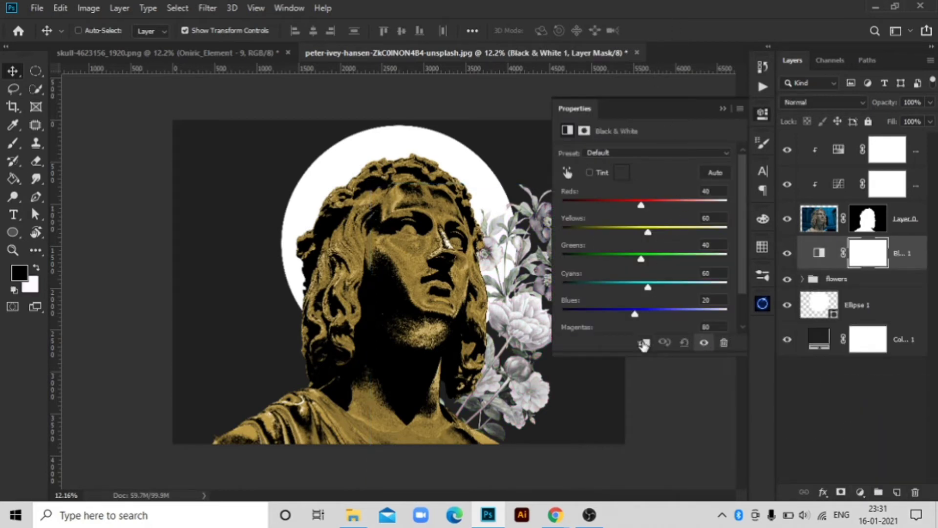
left_click(644, 344)
mouse_move(641, 209)
left_mouse_down()
mouse_move(684, 207)
mouse_move(555, 215)
left_mouse_up()
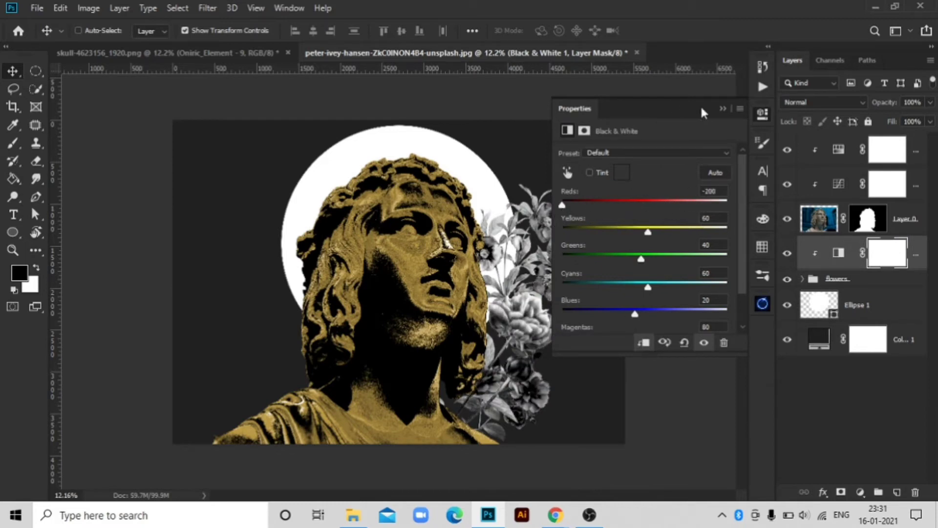
left_click(724, 115)
left_click(815, 385)
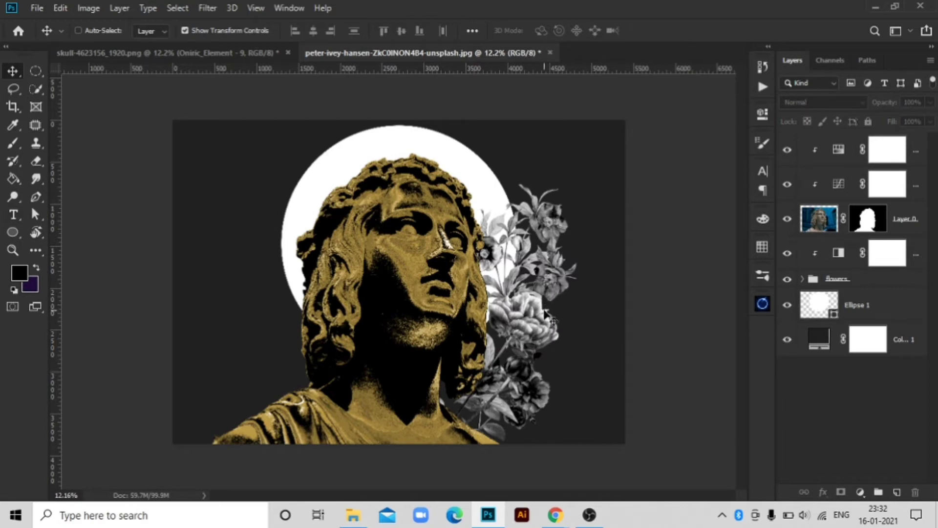
Zoom out slightly and place blue flower image 66.png into the artwork as a layer
key("z")
left_click_drag(395, 281, 377, 280)
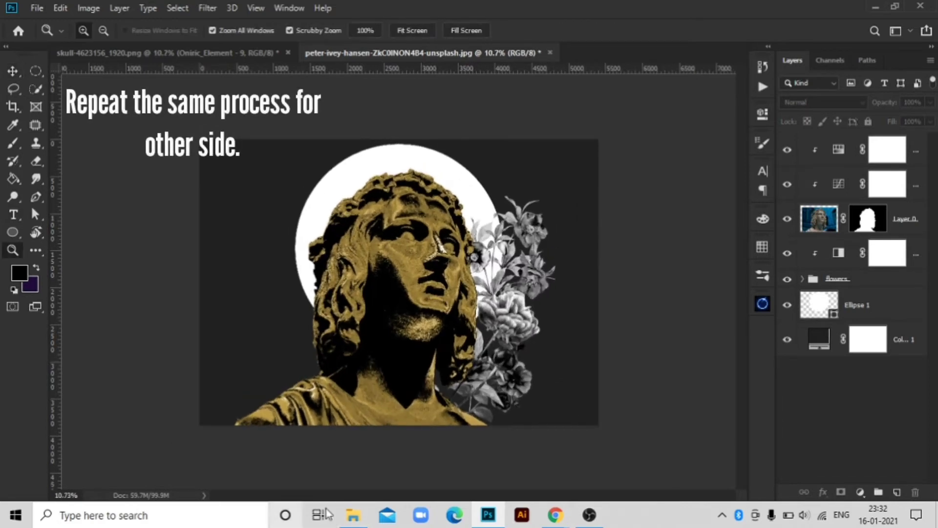
left_click(353, 515)
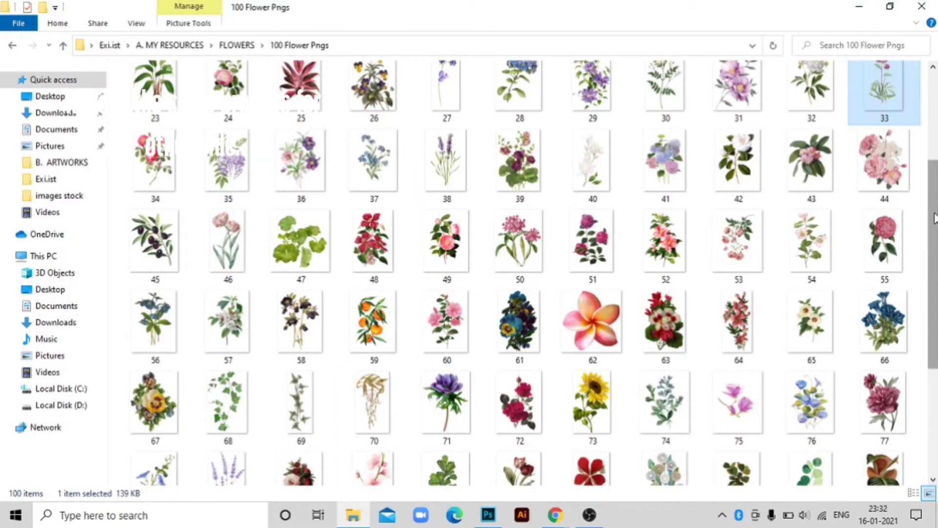
mouse_move(869, 322)
left_mouse_down()
mouse_move(508, 517)
mouse_move(386, 386)
left_mouse_up()
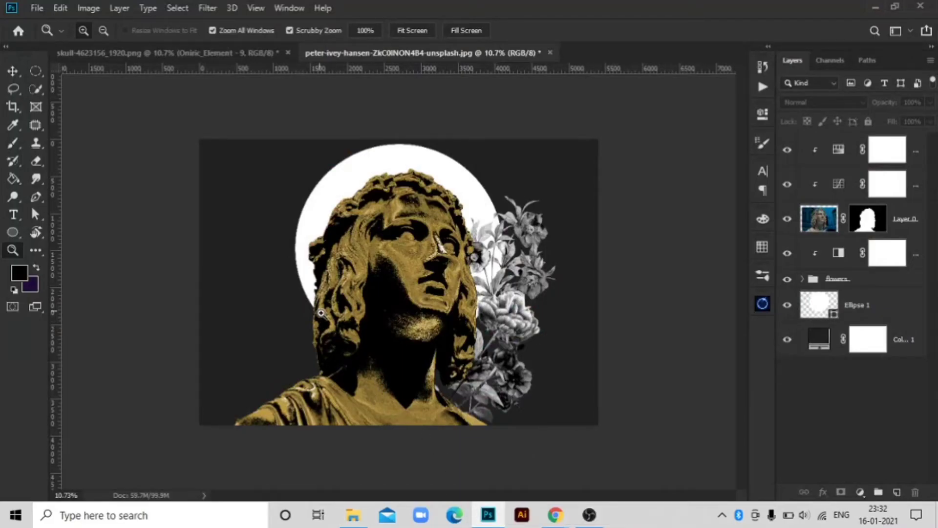
left_click_drag(322, 318, 398, 281)
Tilt and enlarge flower 66, put it below the flowers group, and commit it left of the bust
mouse_move(390, 245)
left_mouse_down()
mouse_move(354, 239)
mouse_move(266, 363)
mouse_move(194, 266)
left_mouse_up()
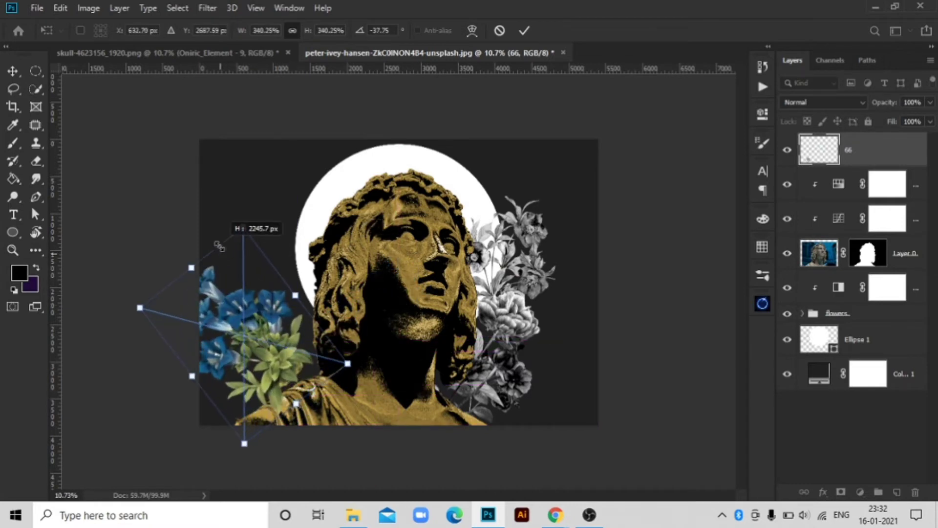
mouse_move(263, 322)
left_mouse_down()
mouse_move(312, 342)
mouse_move(303, 322)
left_mouse_up()
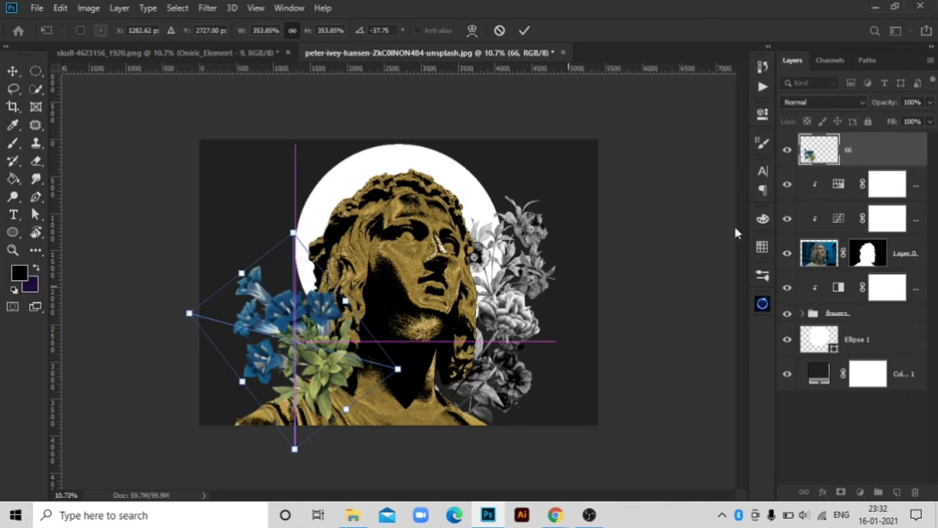
left_click_drag(873, 144, 852, 322)
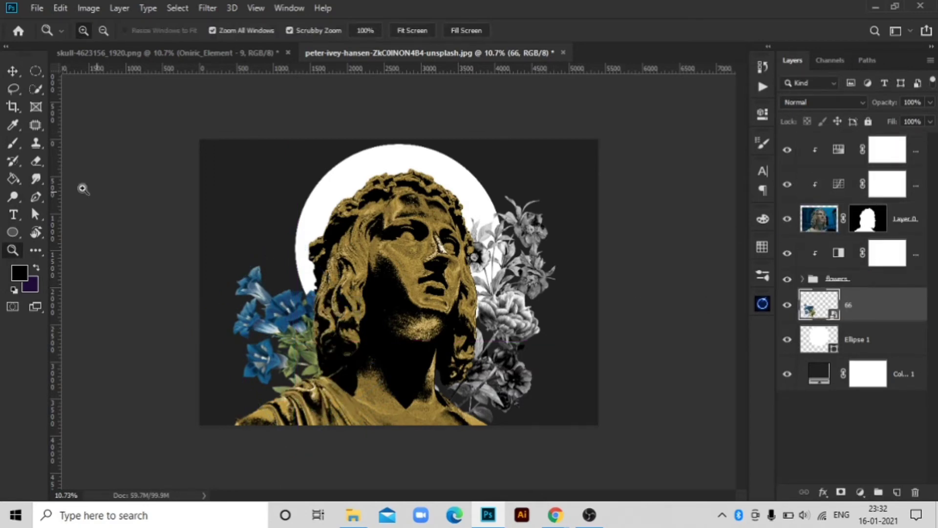
left_click(15, 72)
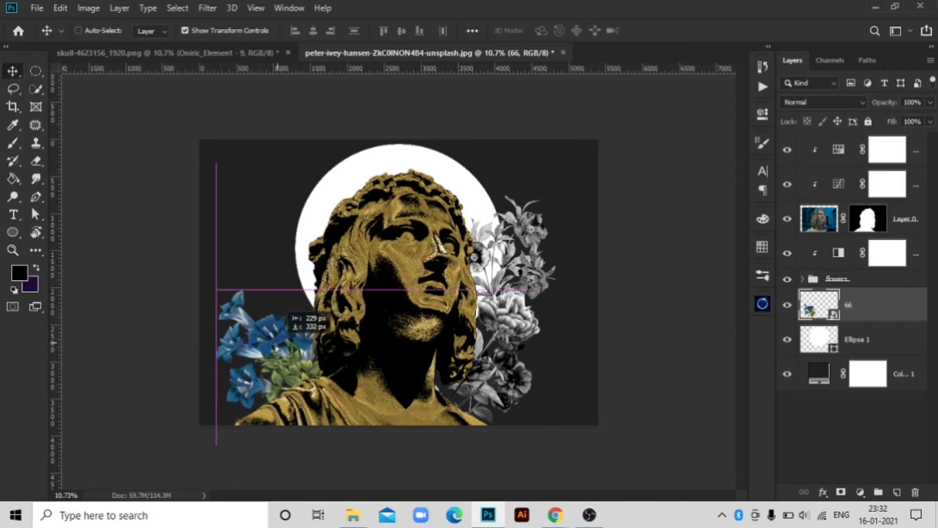
left_click_drag(306, 326, 272, 362)
mouse_move(262, 283)
left_mouse_down()
mouse_move(294, 271)
mouse_move(262, 249)
mouse_move(280, 242)
left_mouse_up()
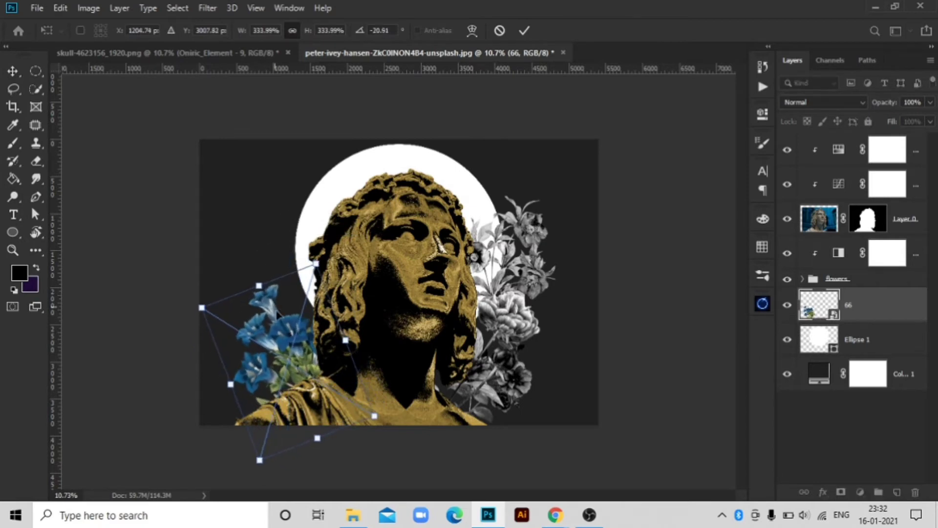
left_click_drag(276, 335, 261, 351)
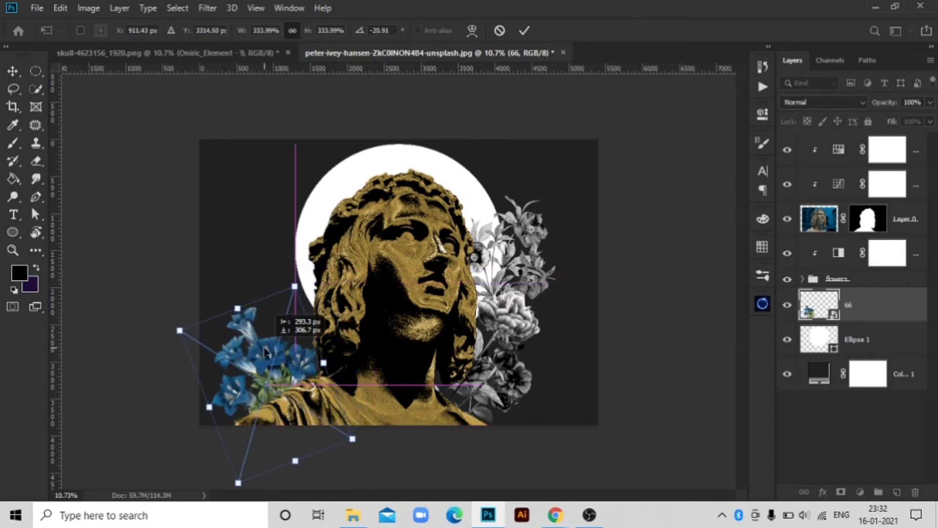
left_click(524, 30)
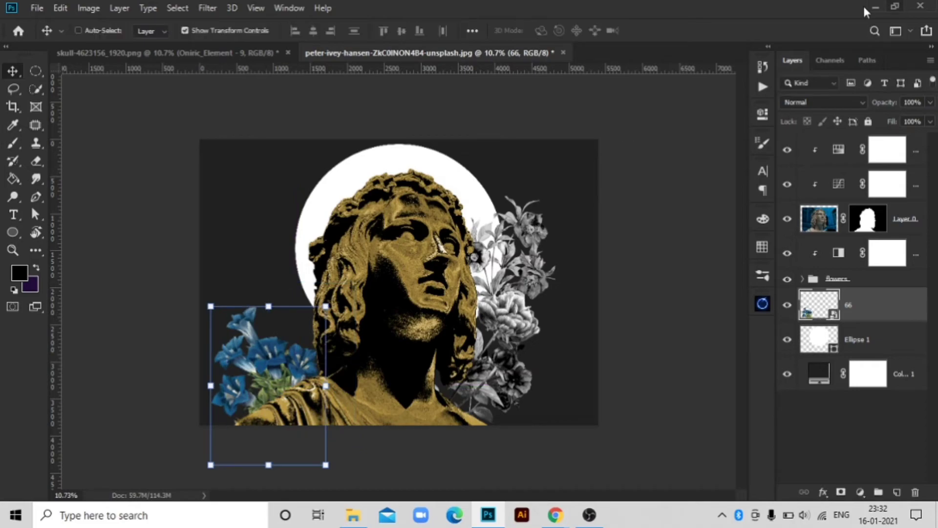
Place purple flower image 93.png into the artwork beside the statue's hair
left_click(353, 514)
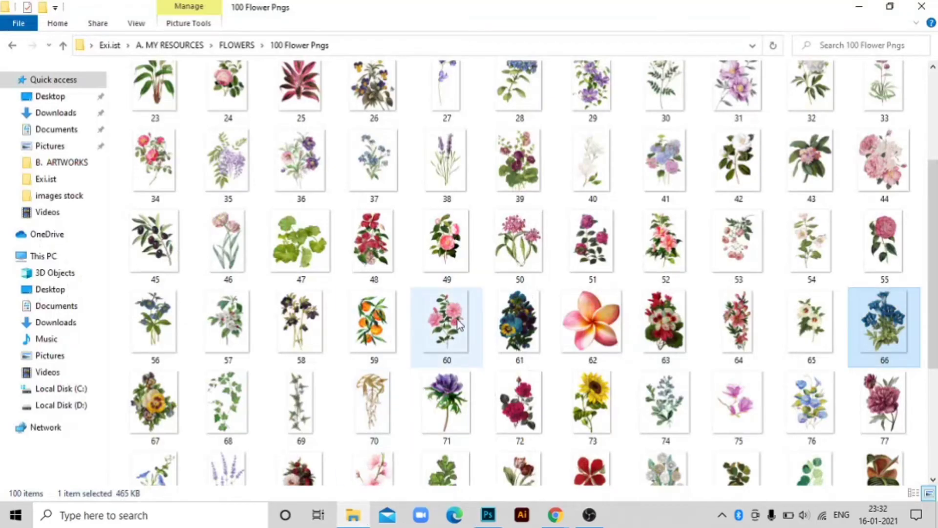
left_click_drag(928, 262, 927, 323)
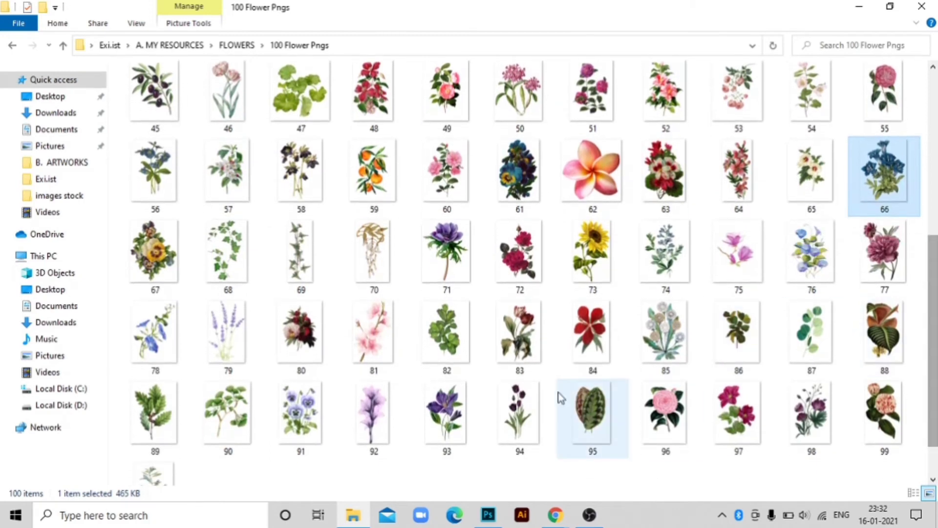
mouse_move(440, 425)
left_mouse_down()
mouse_move(358, 517)
mouse_move(283, 246)
left_mouse_up()
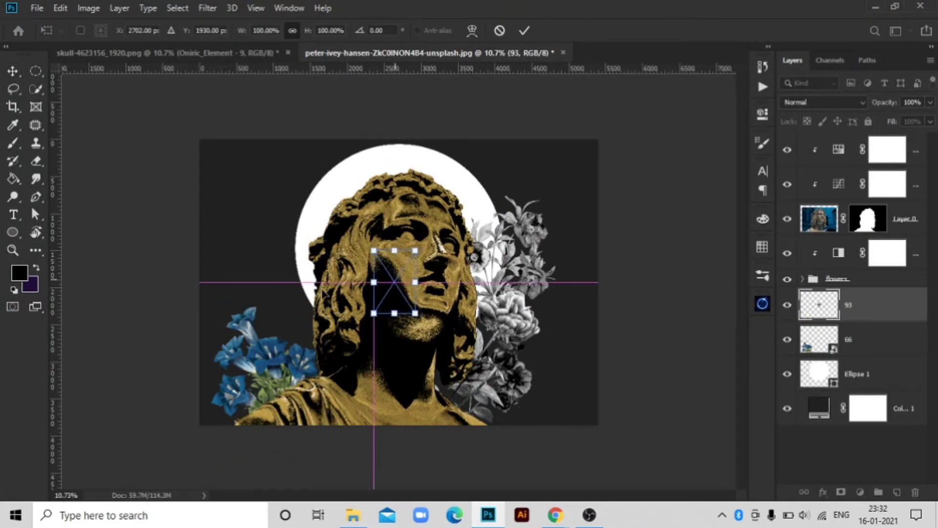
left_click_drag(392, 295, 309, 317)
Enlarge flower 93 to about 235%, tilt it counter-clockwise, and layer it beneath flower 66
left_click_drag(291, 268, 240, 185)
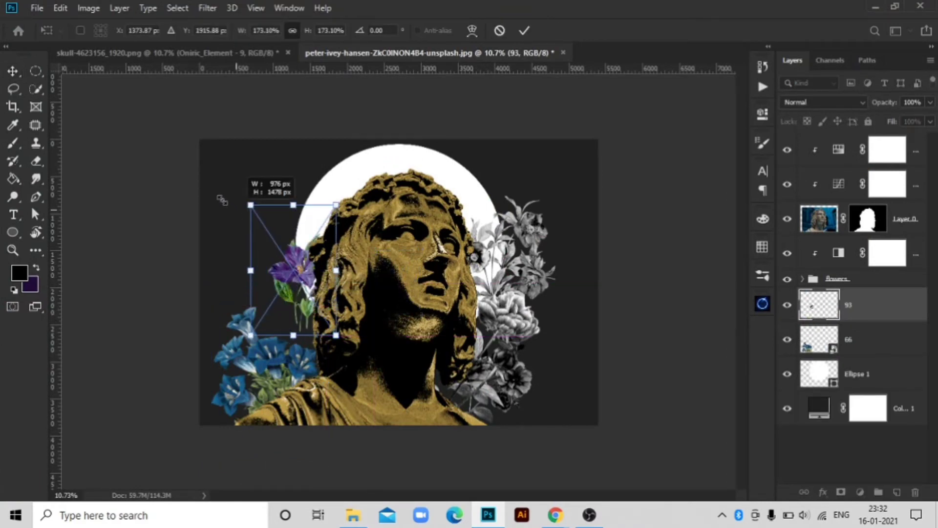
left_click_drag(323, 267, 331, 316)
left_click_drag(335, 283, 348, 306)
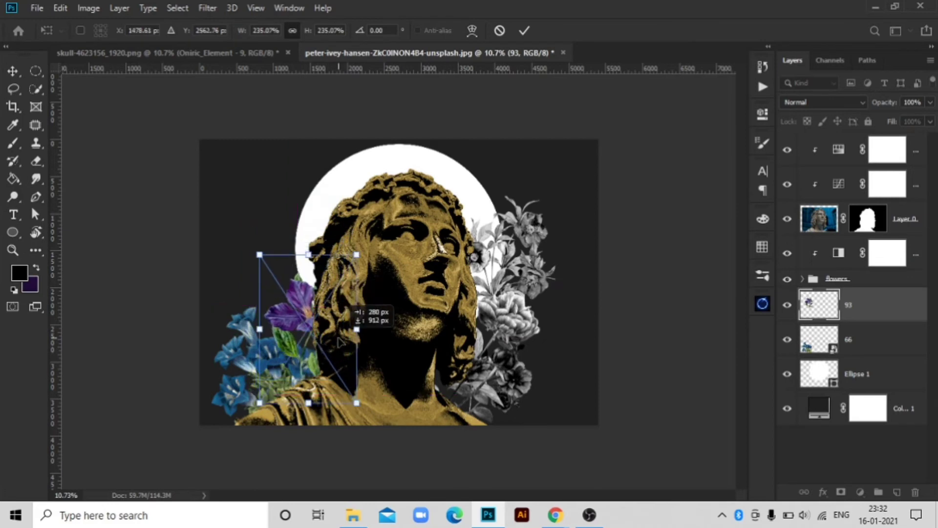
left_click_drag(269, 228, 237, 226)
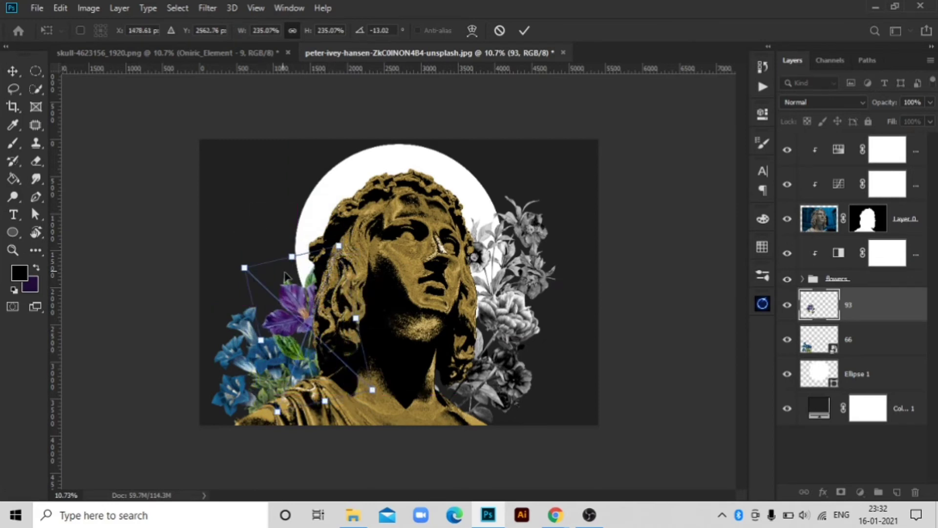
left_click_drag(297, 253, 279, 201)
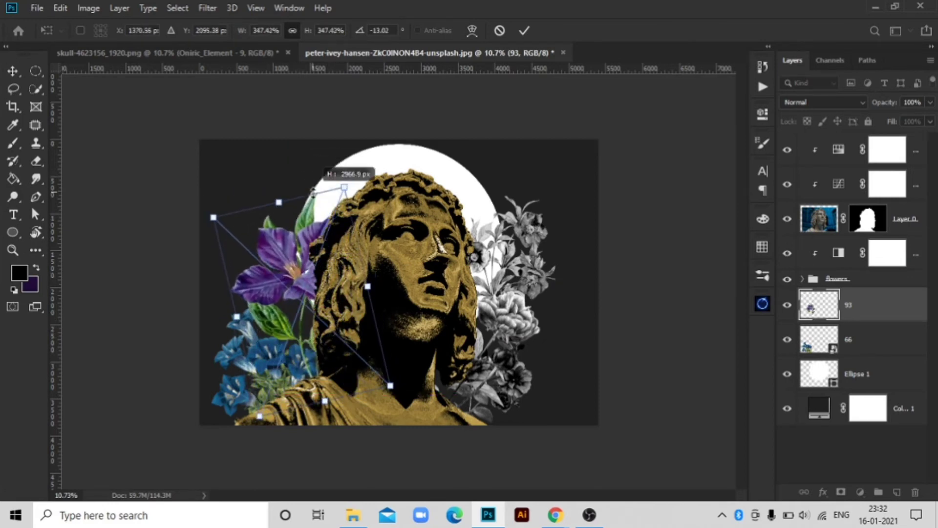
mouse_move(319, 253)
left_mouse_down()
mouse_move(328, 262)
mouse_move(336, 253)
left_mouse_up()
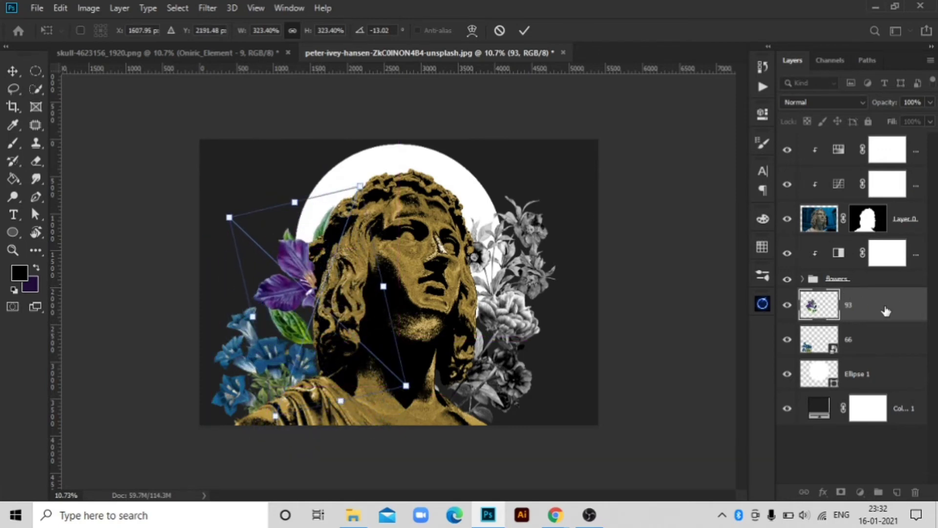
left_click_drag(886, 310, 879, 355)
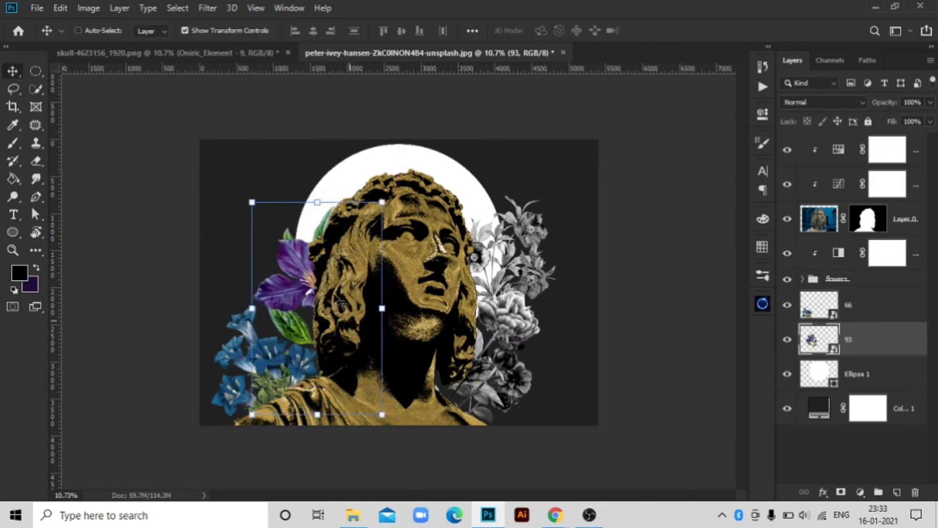
mouse_move(342, 303)
left_mouse_down()
mouse_move(277, 292)
mouse_move(291, 299)
left_mouse_up()
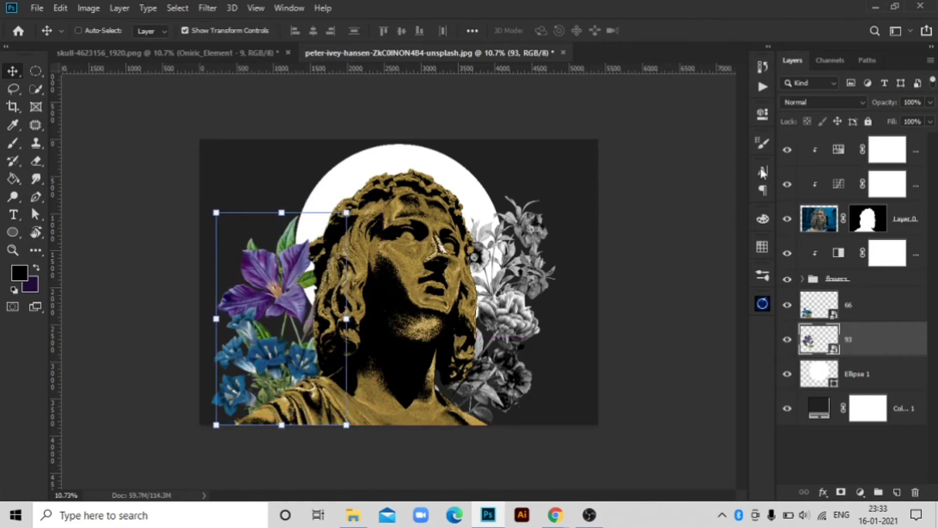
Drag pink lily image 64.png from the flower folder onto the Photoshop canvas
left_click(353, 514)
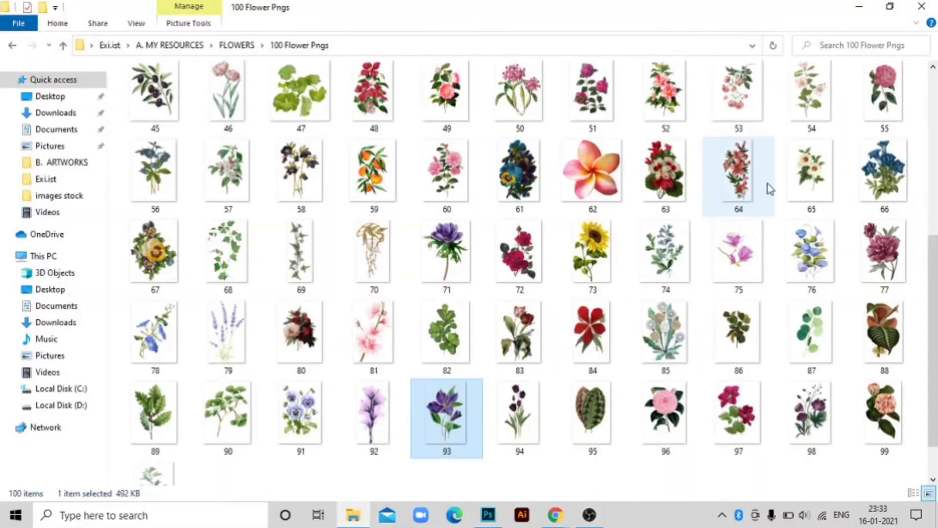
mouse_move(446, 415)
left_mouse_down()
mouse_move(488, 519)
mouse_move(398, 288)
mouse_move(295, 250)
mouse_move(204, 130)
mouse_move(193, 20)
left_mouse_up()
Scale pink lily 64 to about 515%, place it upper left above the purple lily, and commit
mouse_move(280, 191)
left_mouse_down()
mouse_move(315, 293)
mouse_move(332, 267)
mouse_move(324, 251)
left_mouse_up()
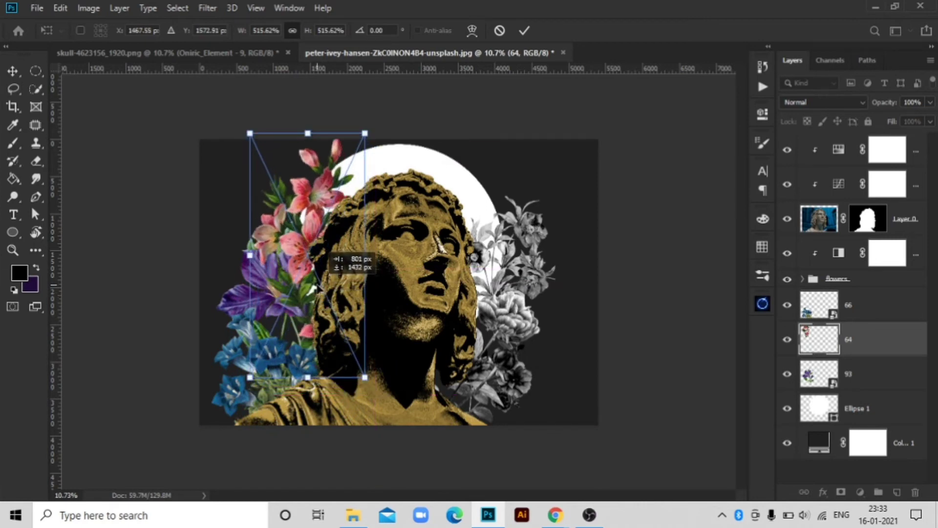
left_click_drag(317, 288, 318, 289)
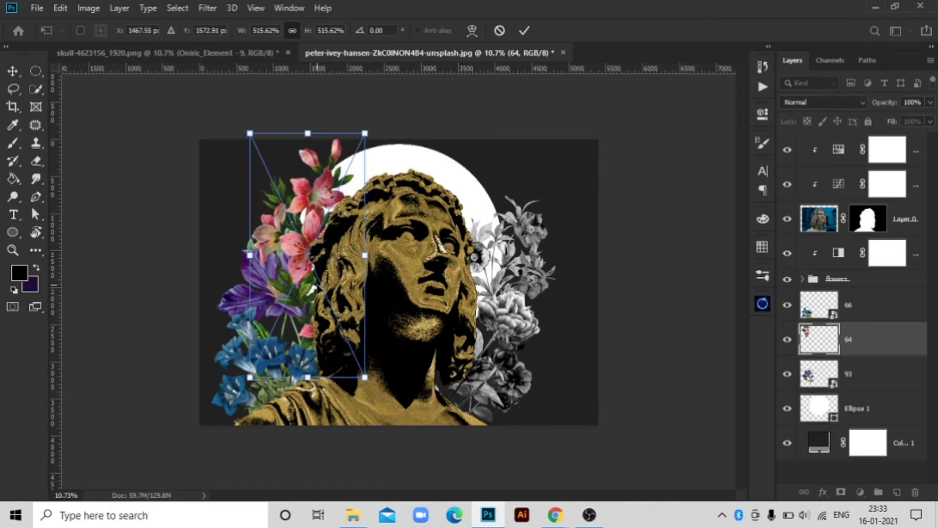
left_click(529, 28)
left_click(864, 306)
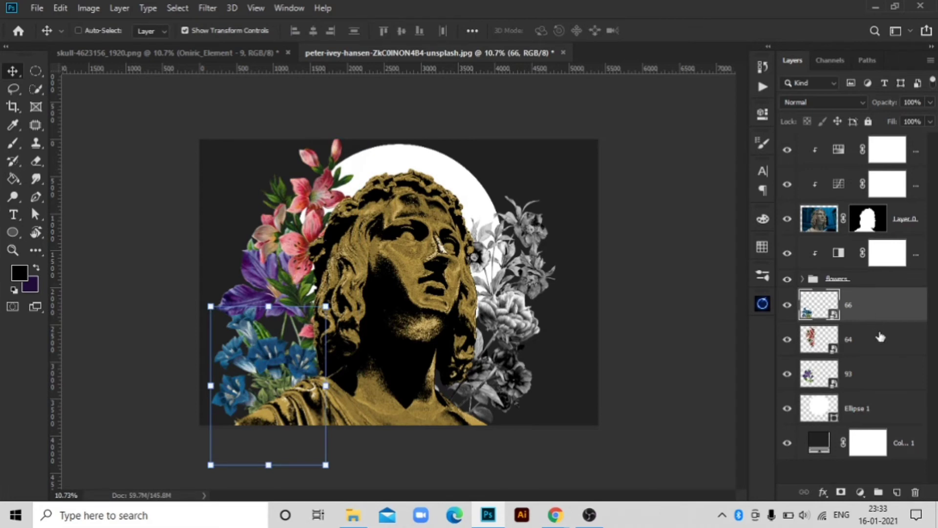
Try moving layers 66, 64 and 93 into the flowers group and a new group, then undo both
left_click(879, 386, "shift")
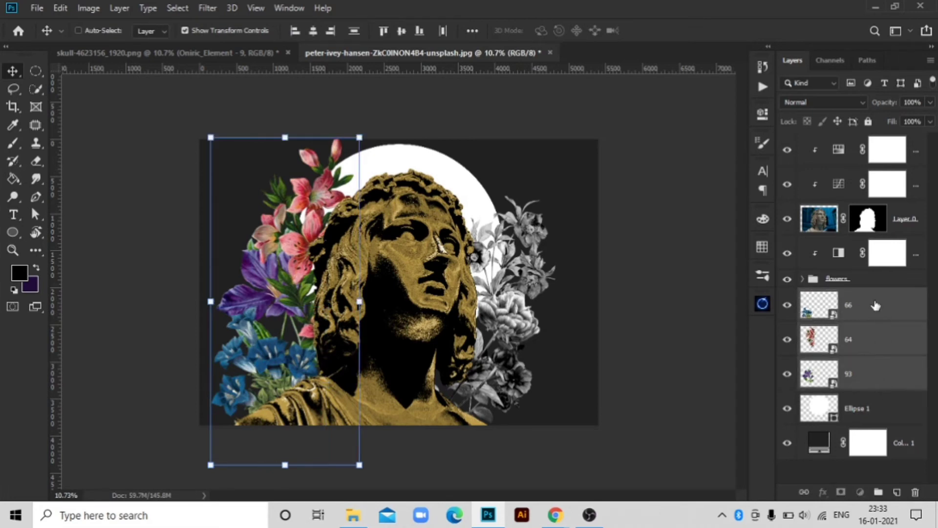
left_click_drag(875, 305, 873, 284)
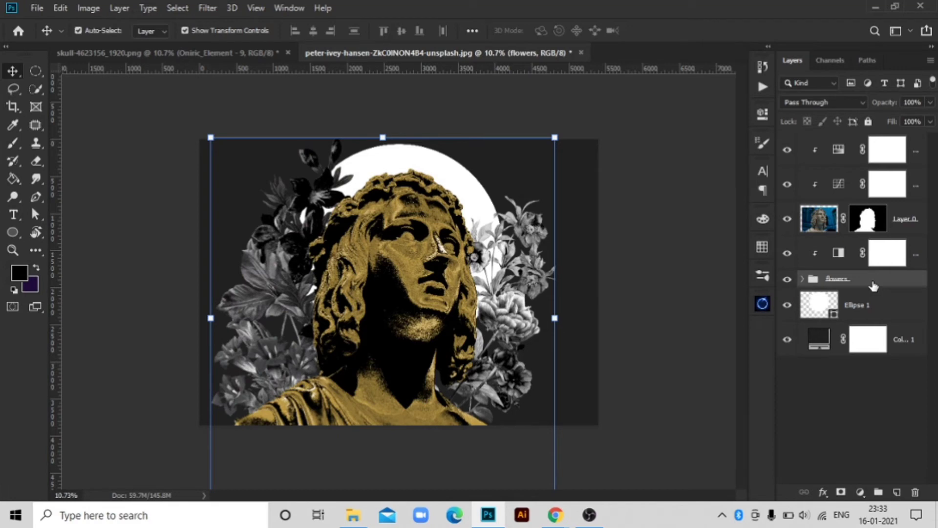
key("ctrl+z")
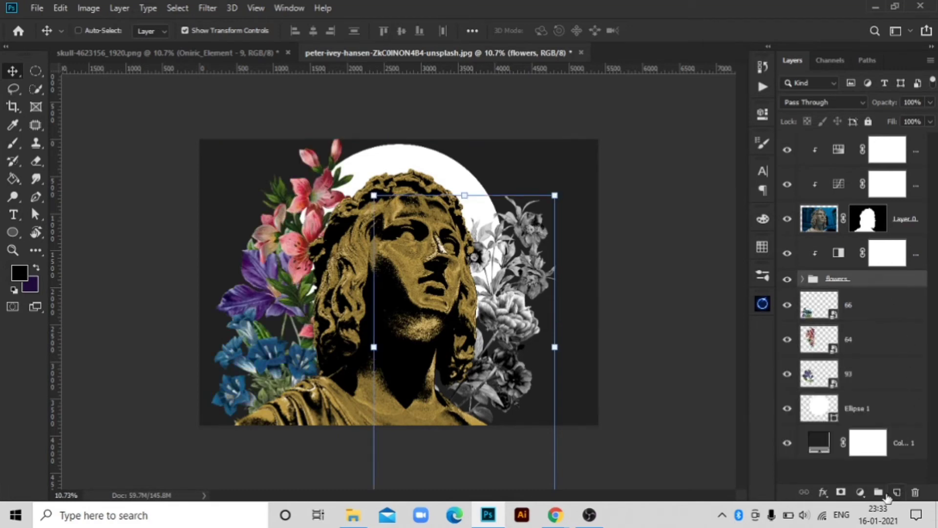
left_click(877, 492)
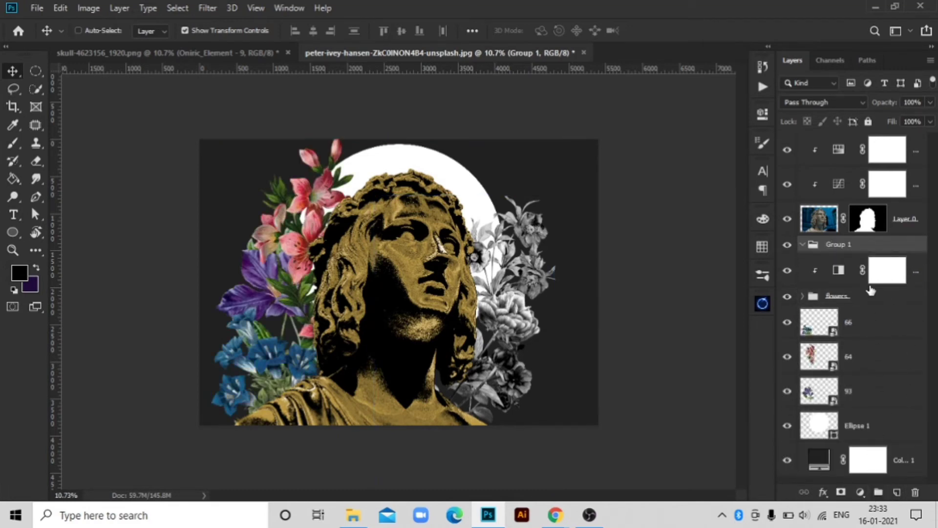
key("ctrl+z")
Create Group 1 and move layers 66, 64 and 93 into it
left_click(891, 311)
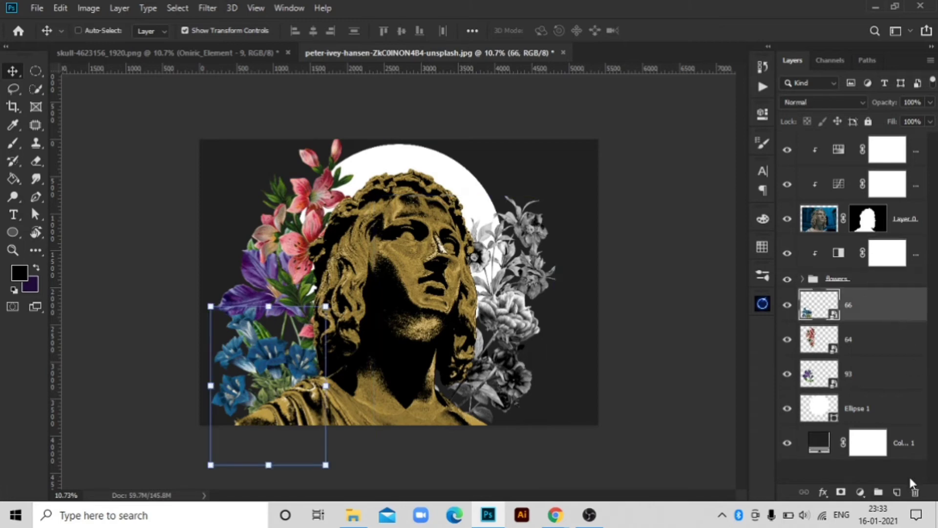
left_click(876, 493)
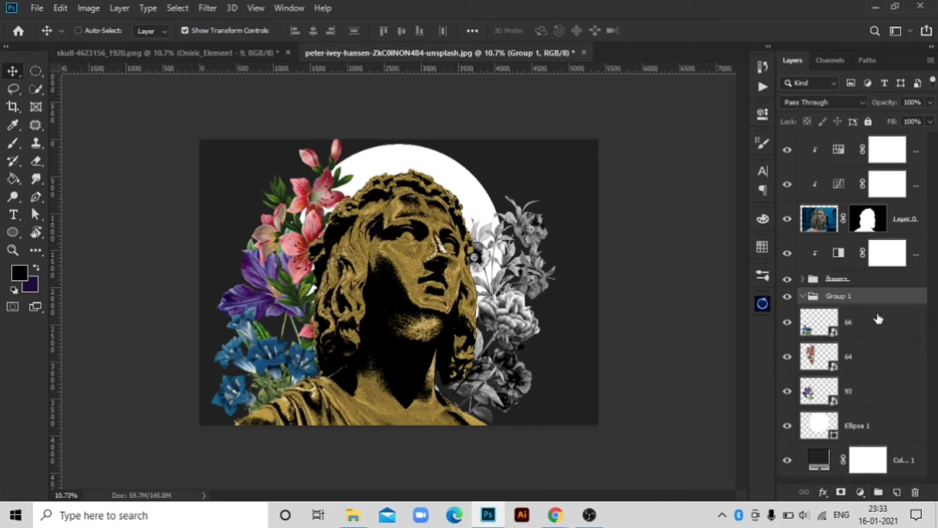
left_click(879, 320)
left_click(884, 400, "shift")
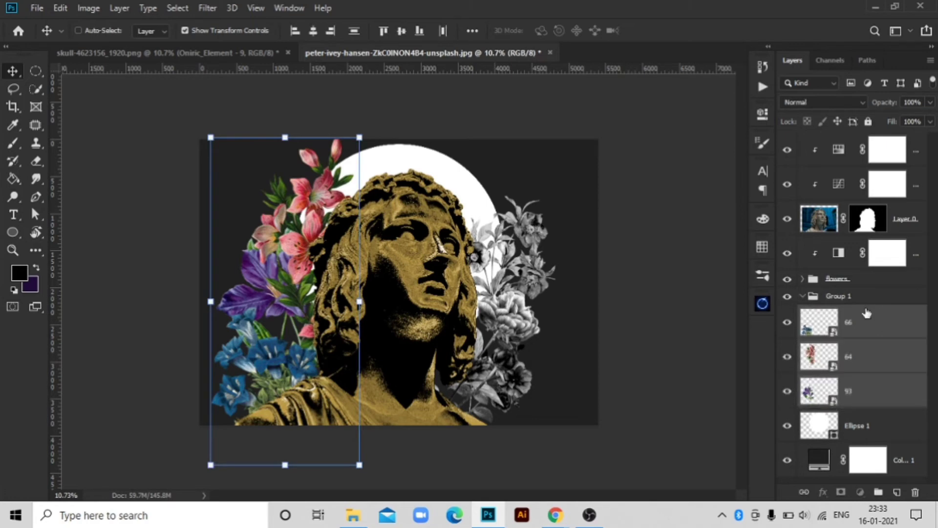
double_click(867, 331)
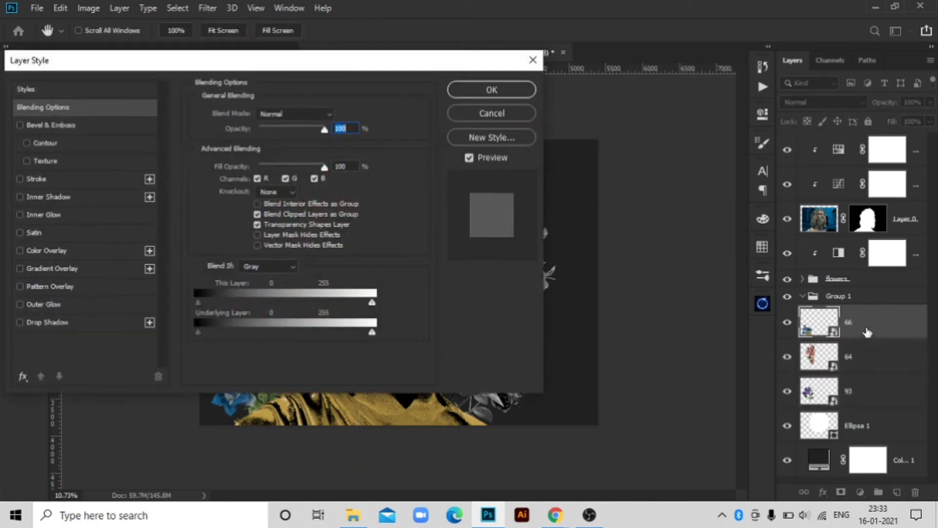
left_click(493, 113)
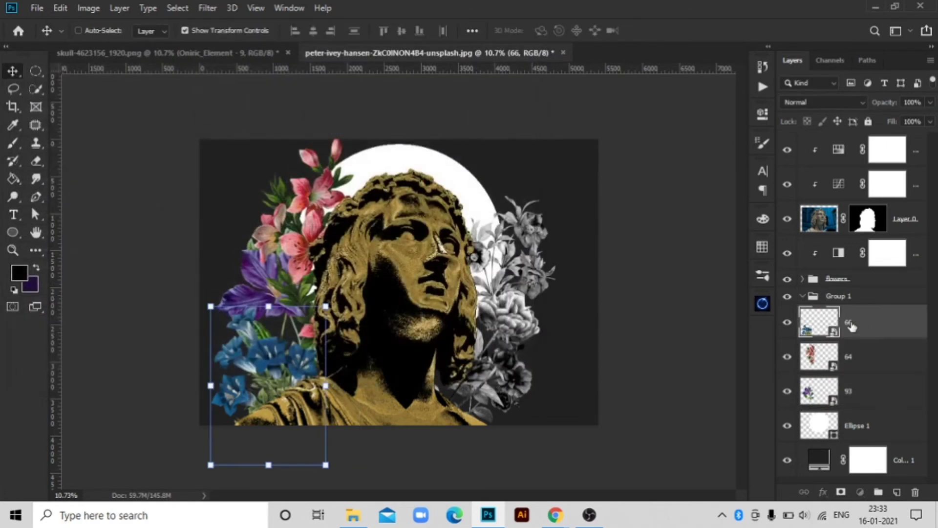
left_click_drag(850, 323, 863, 299)
left_click(880, 400, "shift")
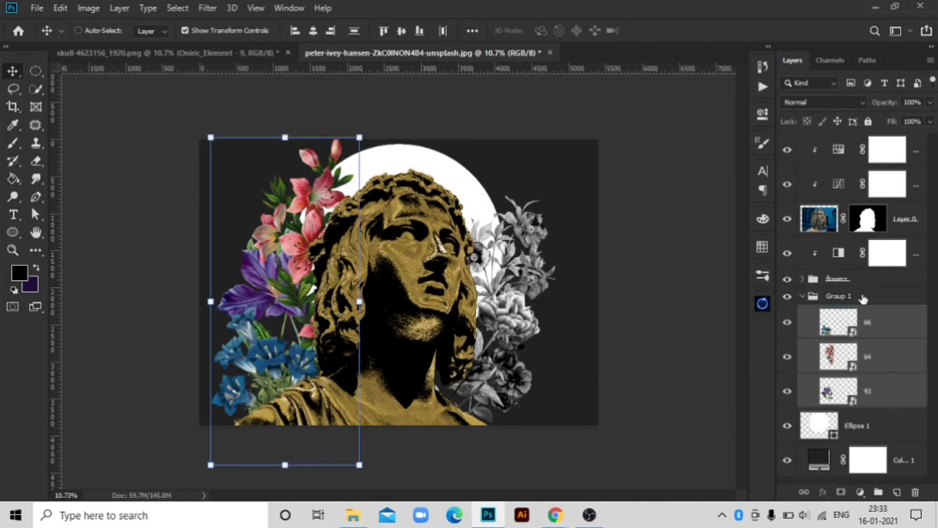
Add a Black & White adjustment clipped to Group 1
left_click(802, 296)
left_click(860, 492)
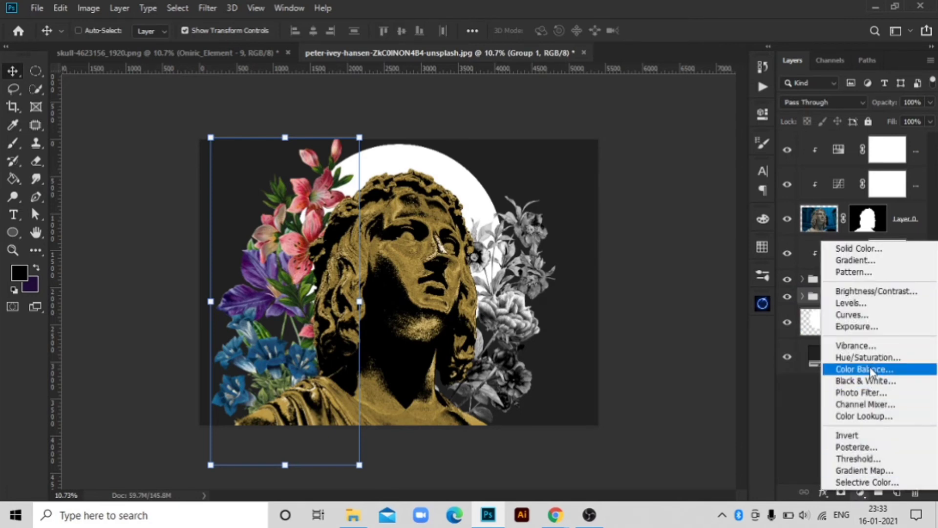
left_click(867, 380)
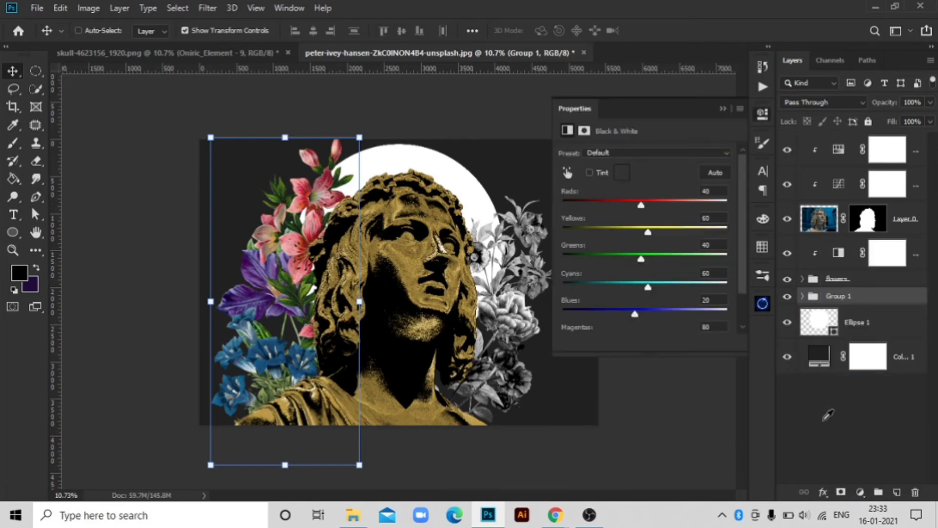
left_click(645, 343)
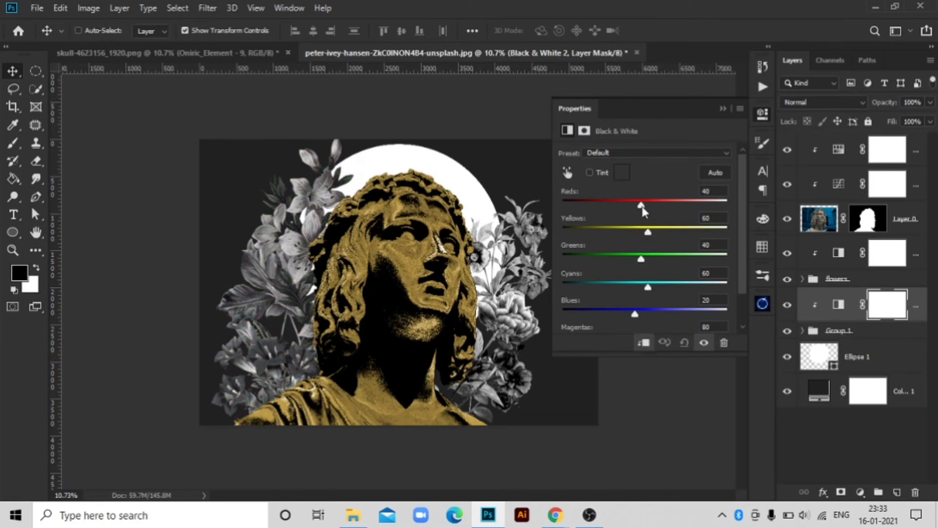
Adjust Reds, raise Yellows to about 202 and Cyans to about 179 in the Black & White mix
left_click_drag(708, 215, 670, 222)
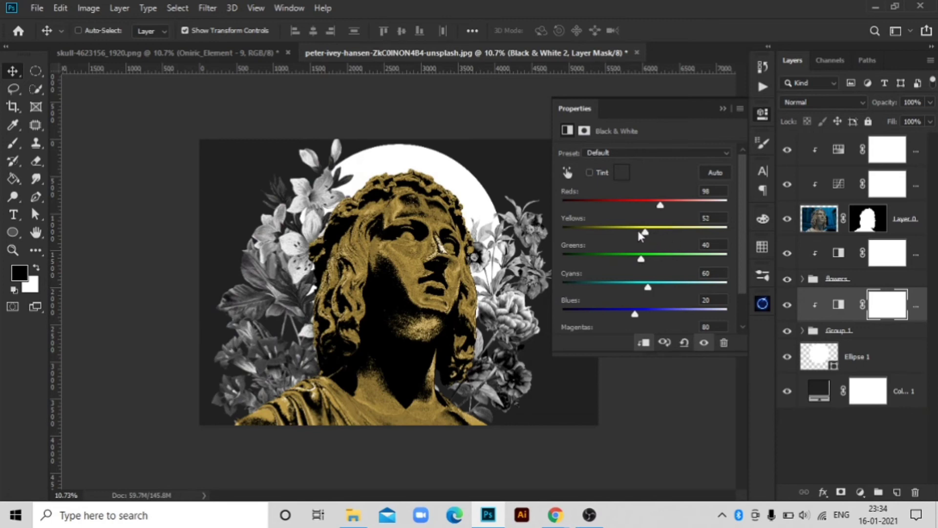
left_click_drag(640, 231, 599, 228)
left_click_drag(701, 254, 698, 254)
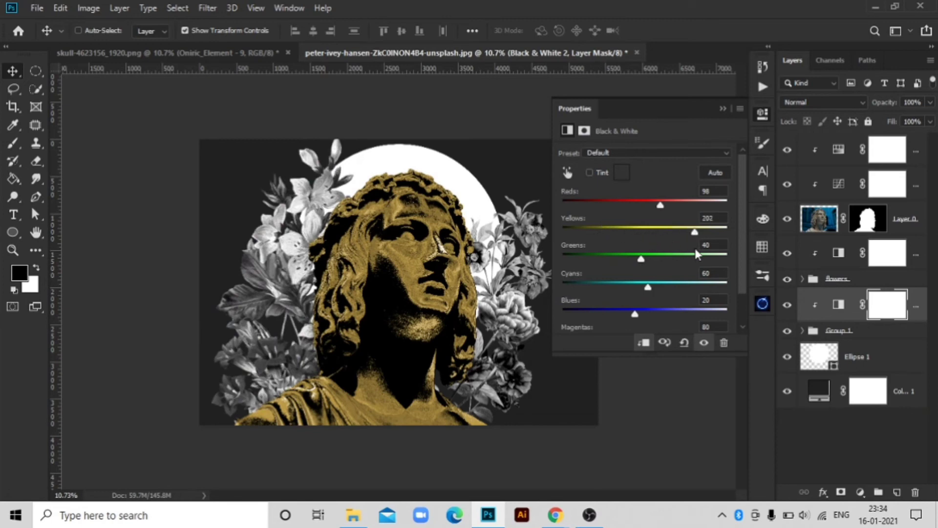
left_click_drag(653, 290, 687, 298)
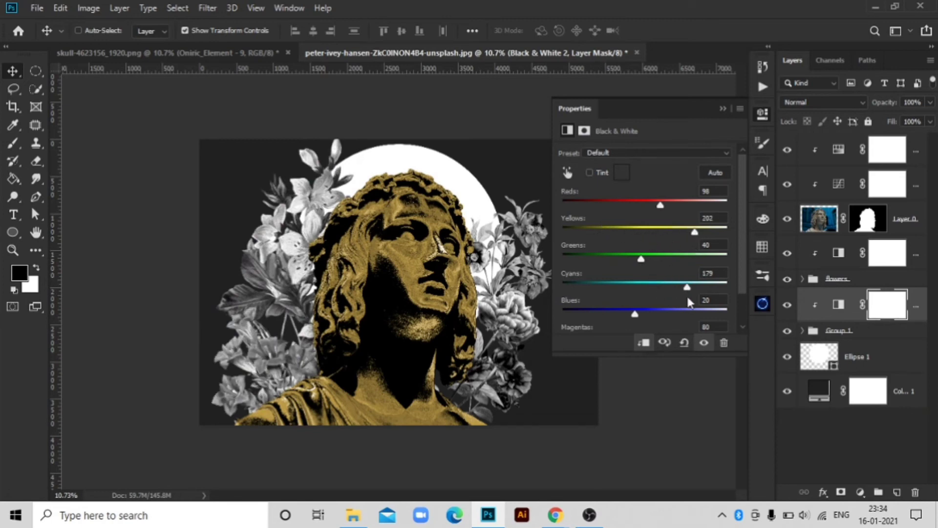
left_click(722, 109)
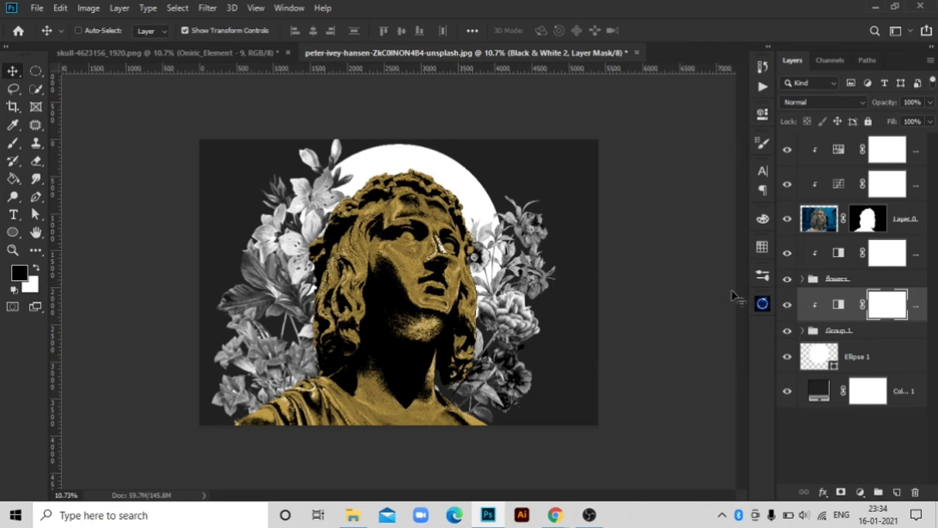
Scale Group 1's flowers down to about 87% from the top edge and commit the transform
left_click(839, 279)
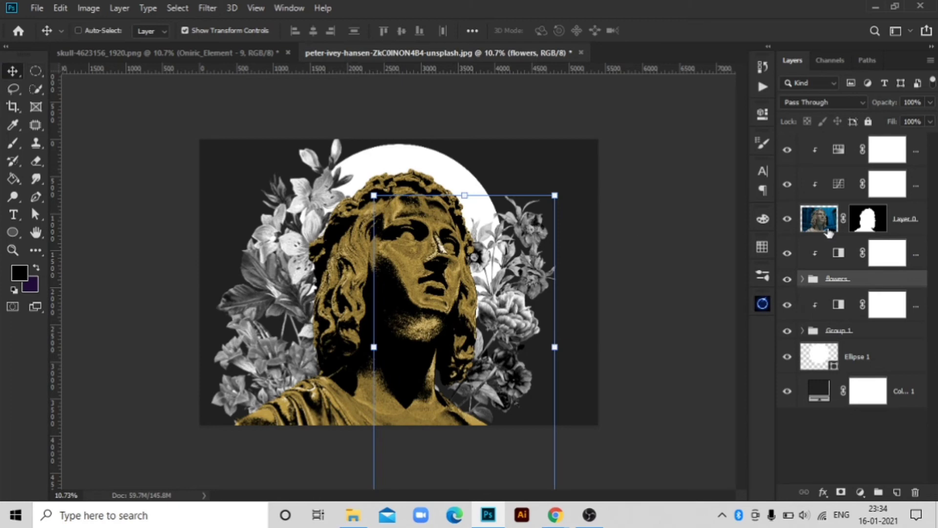
left_click(849, 335)
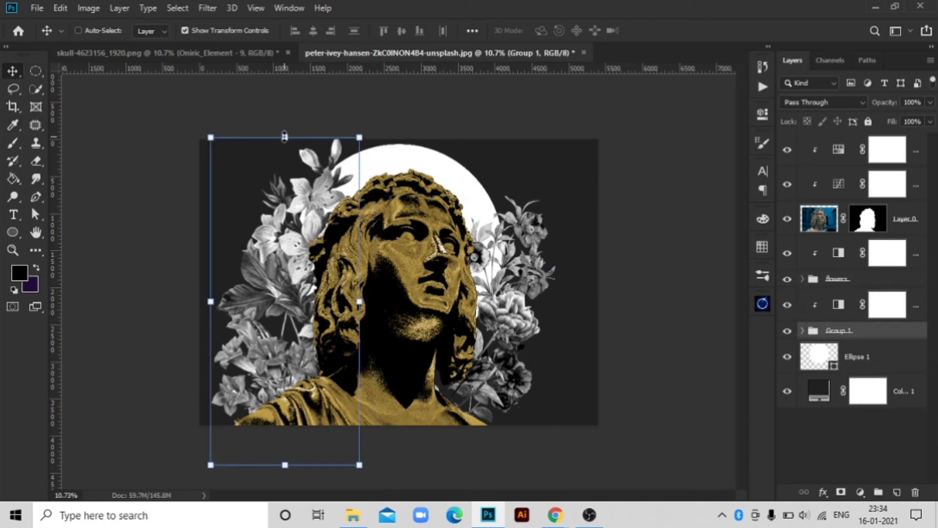
left_click_drag(284, 136, 285, 180)
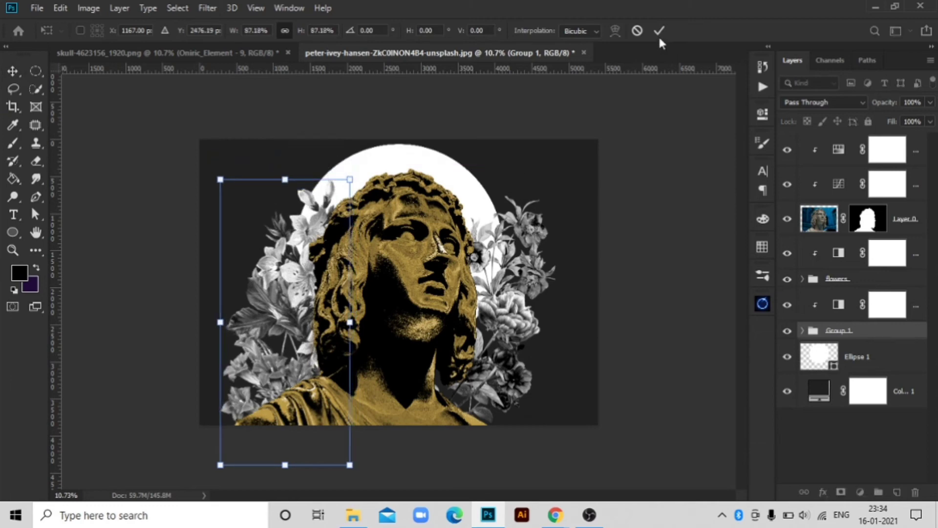
type("116")
key("Return")
left_click(846, 421)
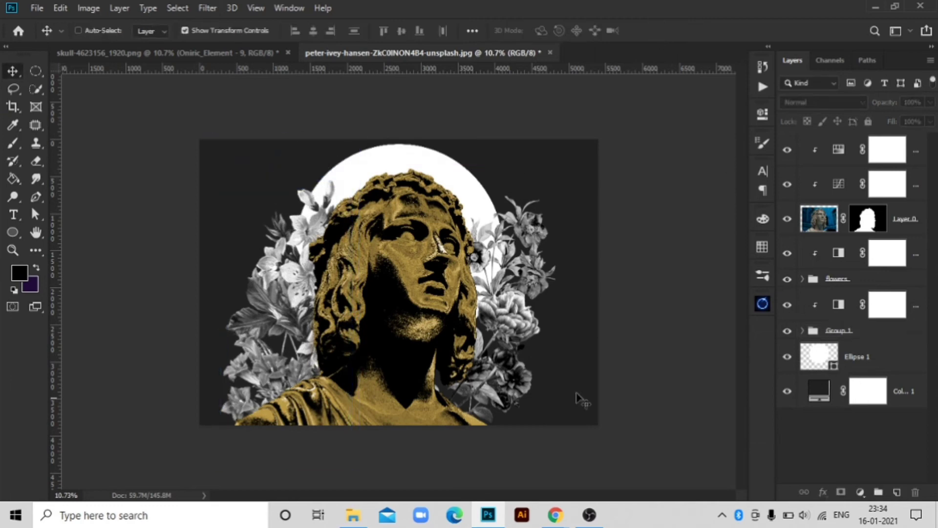
key("z")
mouse_move(394, 298)
left_mouse_down()
mouse_move(386, 300)
mouse_move(410, 310)
mouse_move(389, 304)
mouse_move(398, 308)
left_mouse_up()
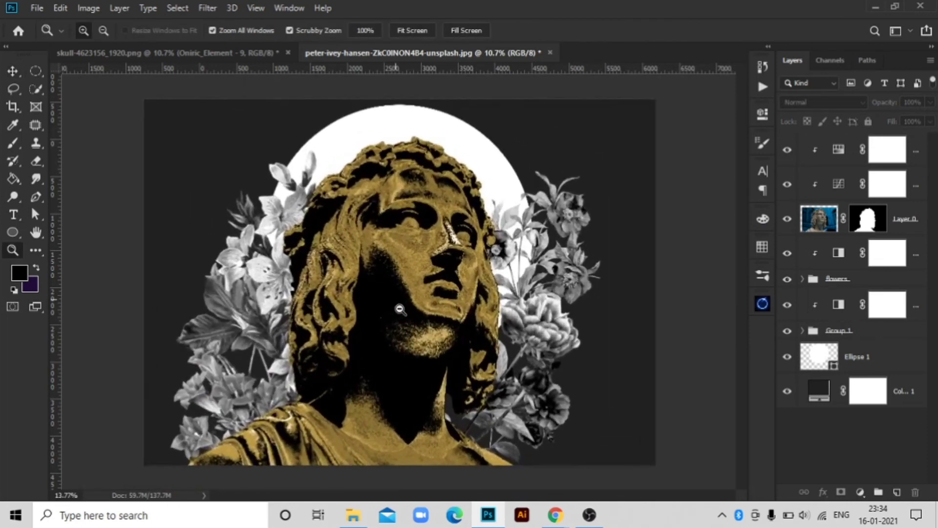
Change the Color Fill 1 background colour from 212121 to hex 191919
double_click(809, 390)
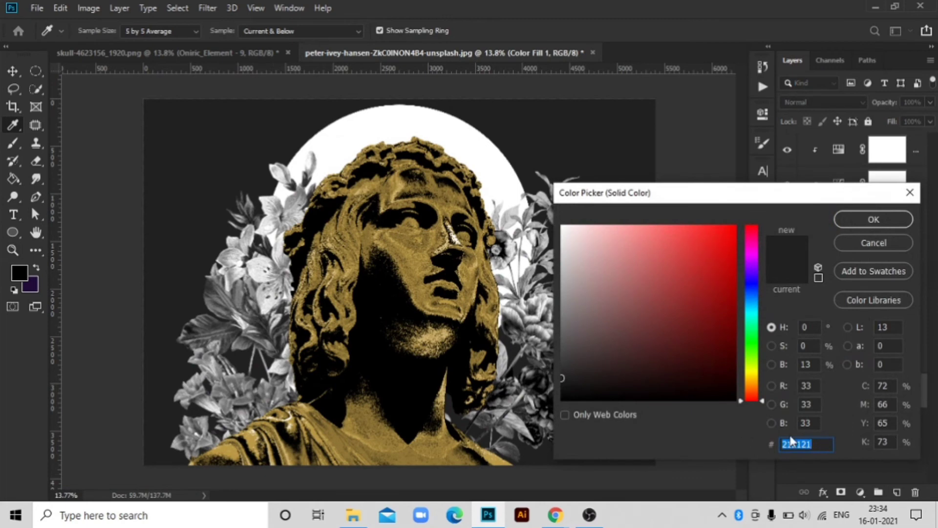
type("191919")
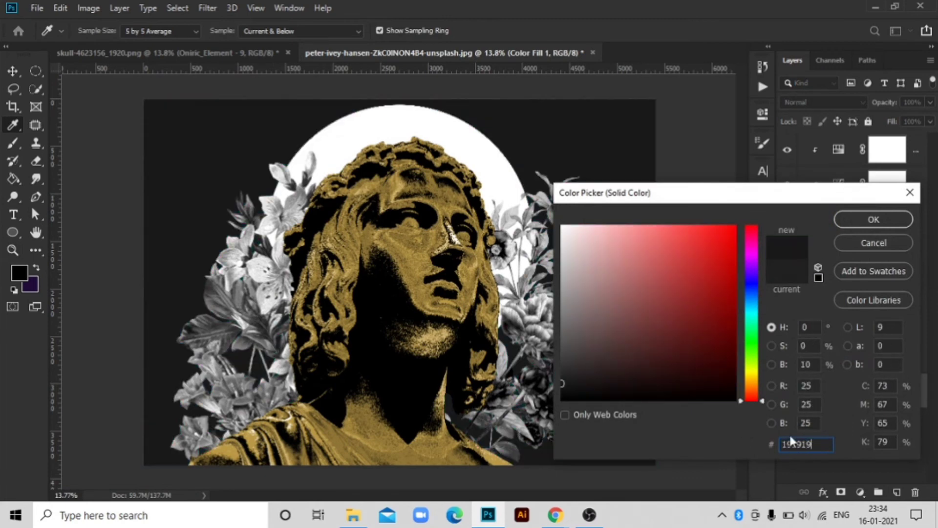
left_click(862, 219)
scroll(436, 266, "down", 2)
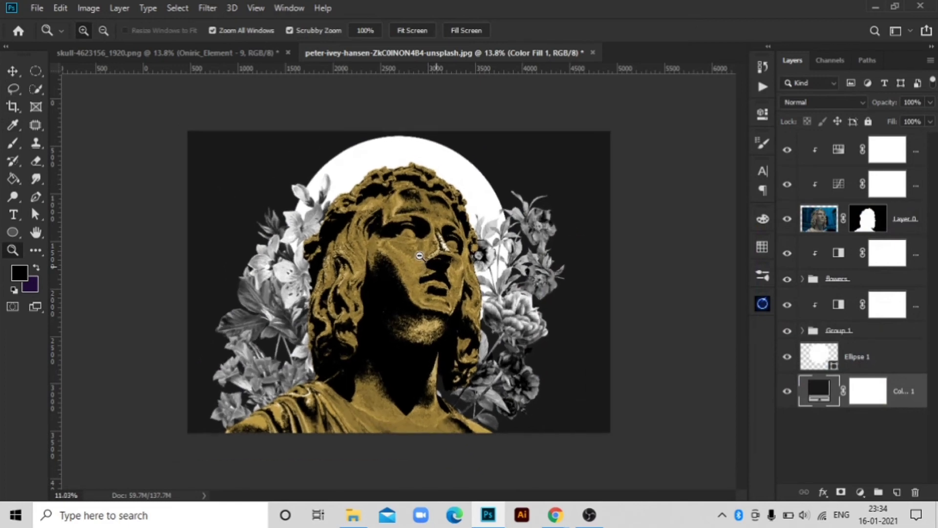
left_click(762, 303)
Create an Oniric Diffuse glow element with lowered threshold, saved under the name 'f'
left_click(653, 386)
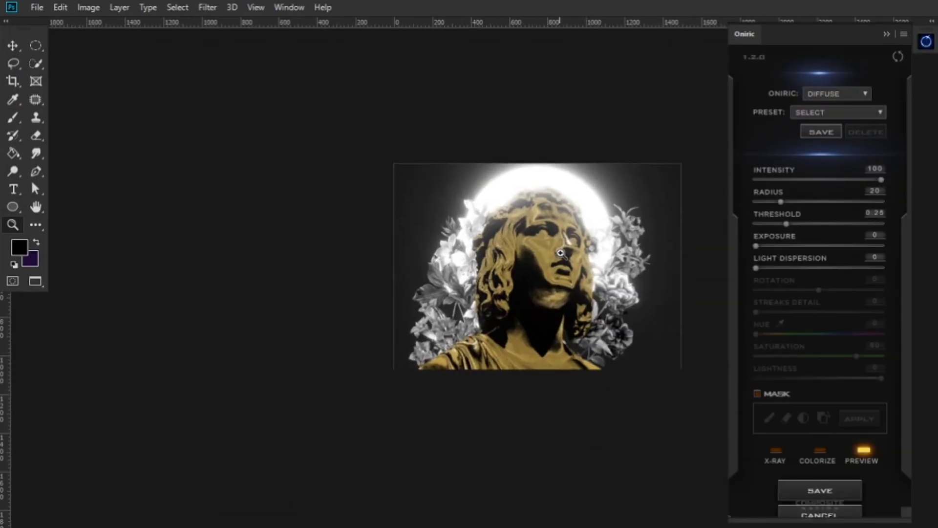
left_click(777, 224)
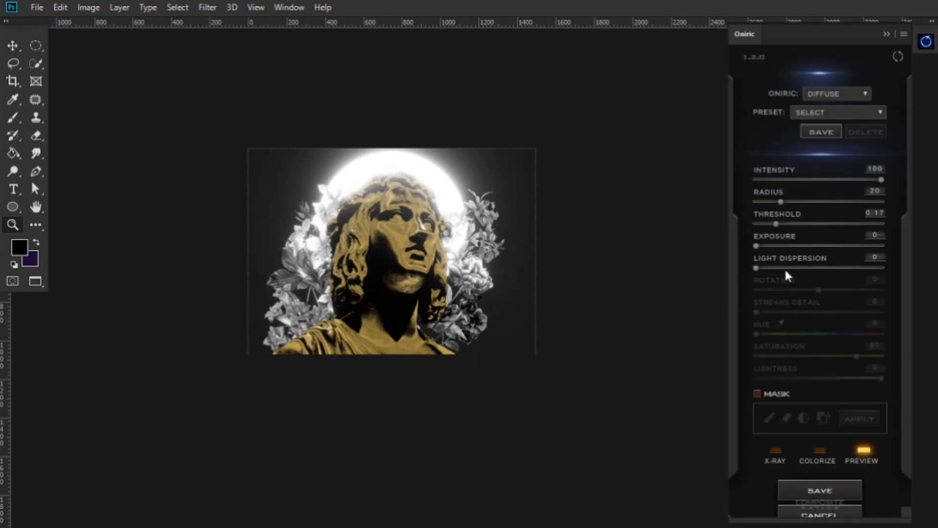
left_click(831, 488)
type("f")
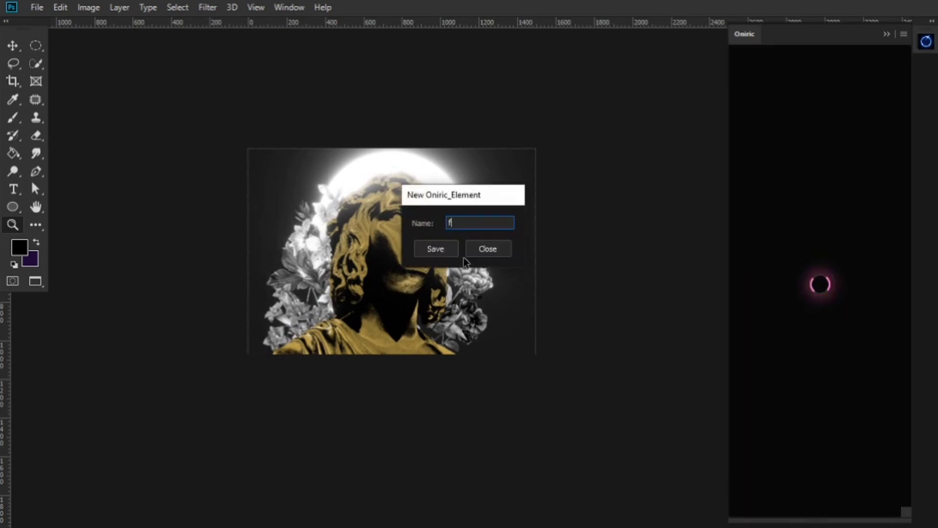
key("Return")
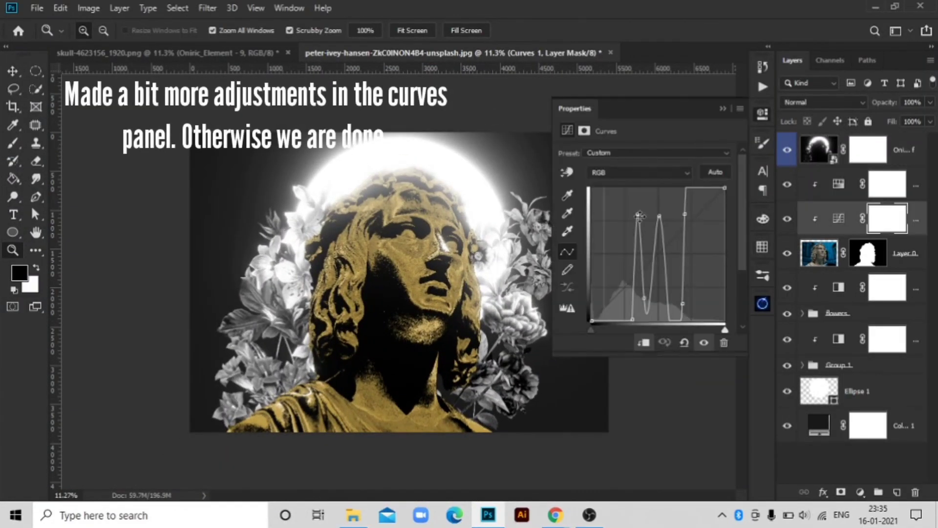
Reshape the statue's Curves: lower a top point, add a brightening peak, shift the valley and deepen the dip
left_click_drag(639, 215, 639, 230)
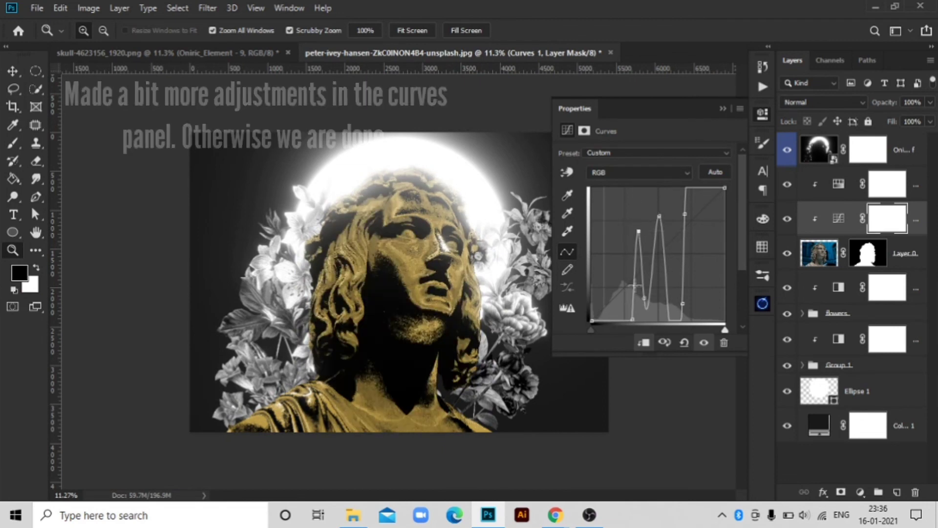
mouse_move(634, 286)
left_mouse_down()
mouse_move(620, 299)
mouse_move(622, 324)
left_mouse_up()
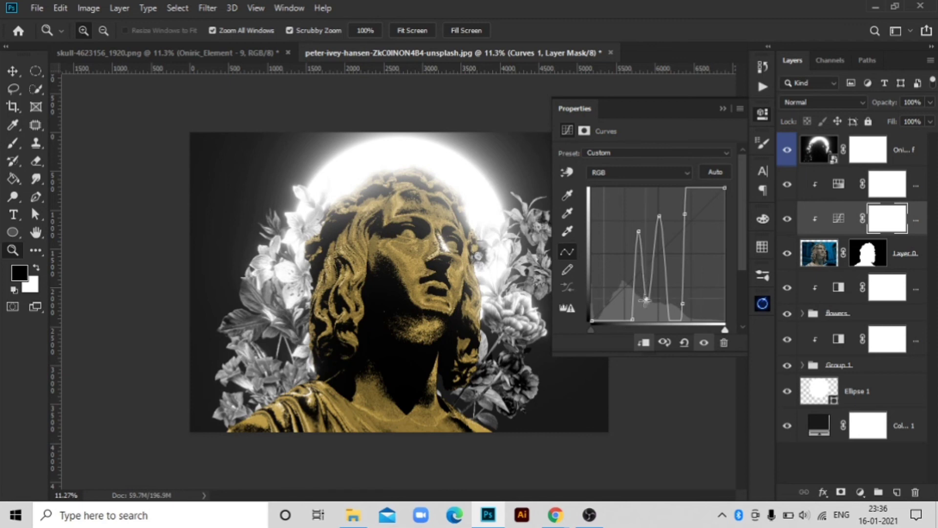
left_click_drag(644, 299, 682, 303)
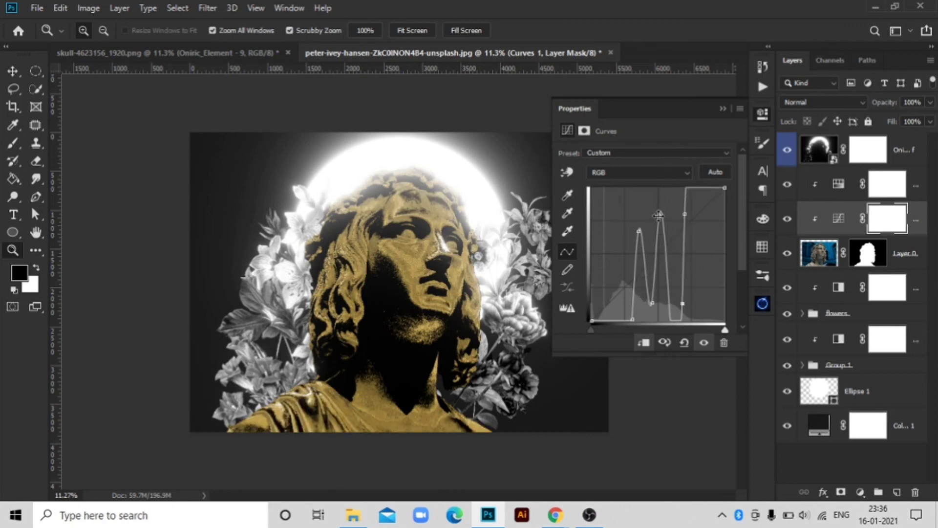
left_click_drag(659, 215, 673, 220)
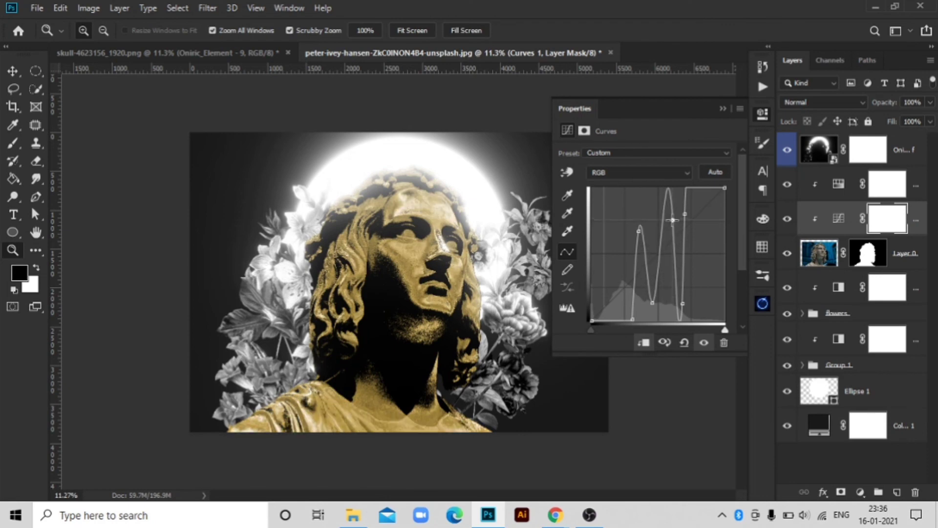
key("ctrl+z")
left_click_drag(651, 307, 650, 314)
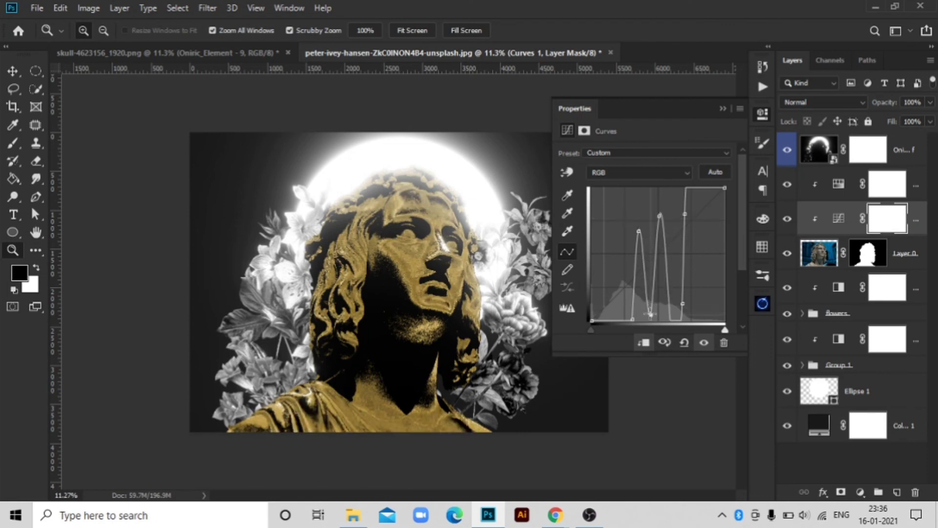
Zoom in on the artwork and select the Oniric_Element glow layer to lower it to 64% opacity
left_click(723, 108)
left_click_drag(468, 290, 483, 293)
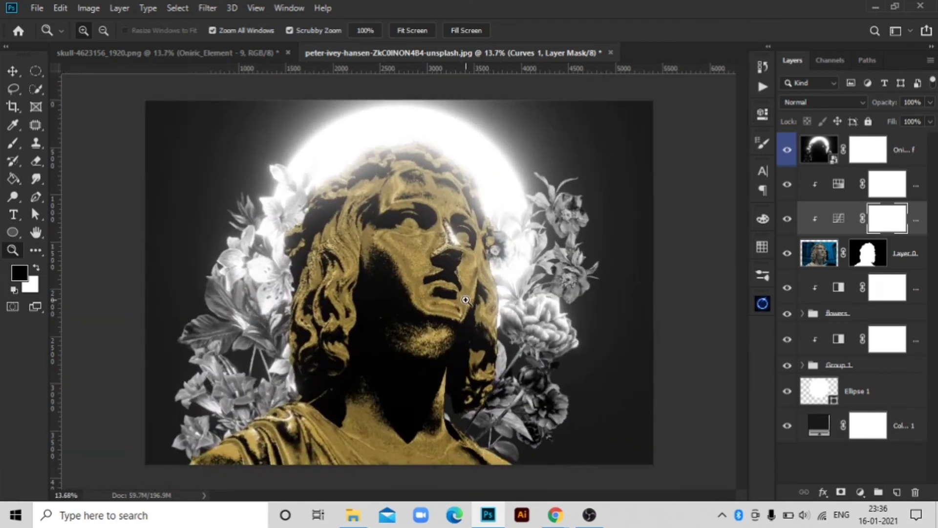
left_click(900, 147)
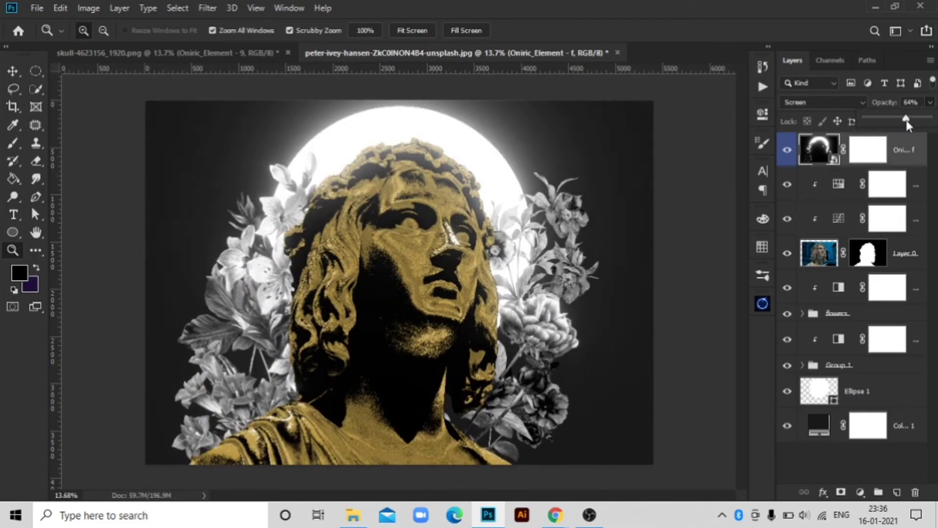